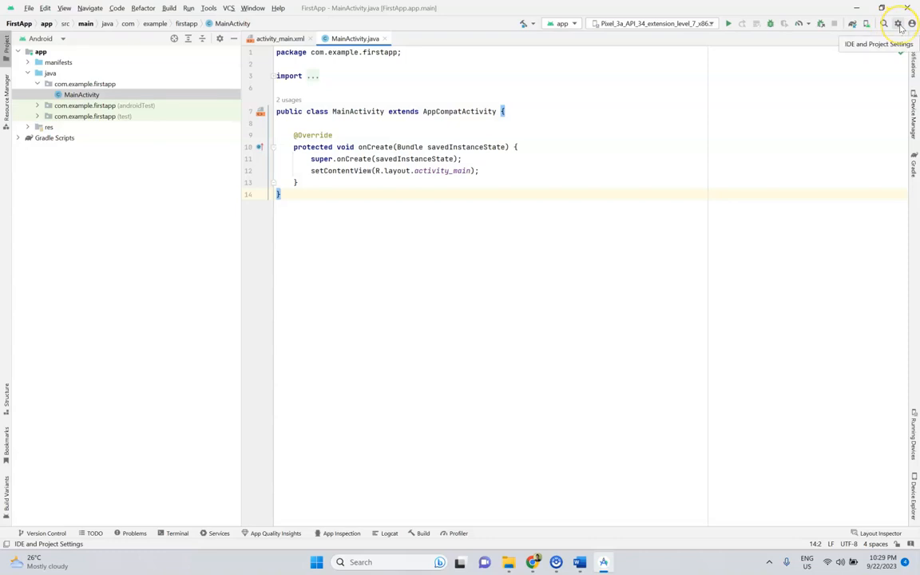
- Open the SDK Manager and start editing the Android SDK location
left_click(899, 25)
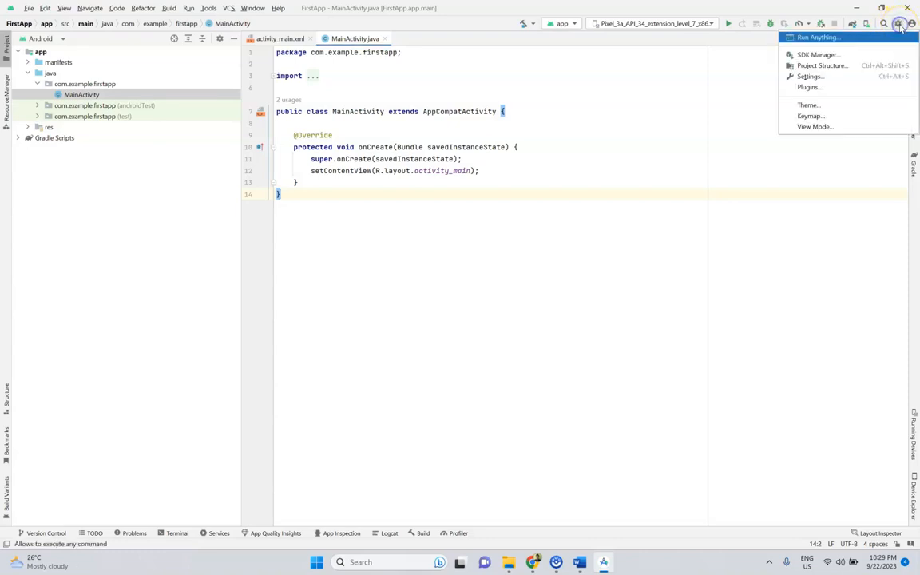
left_click(841, 57)
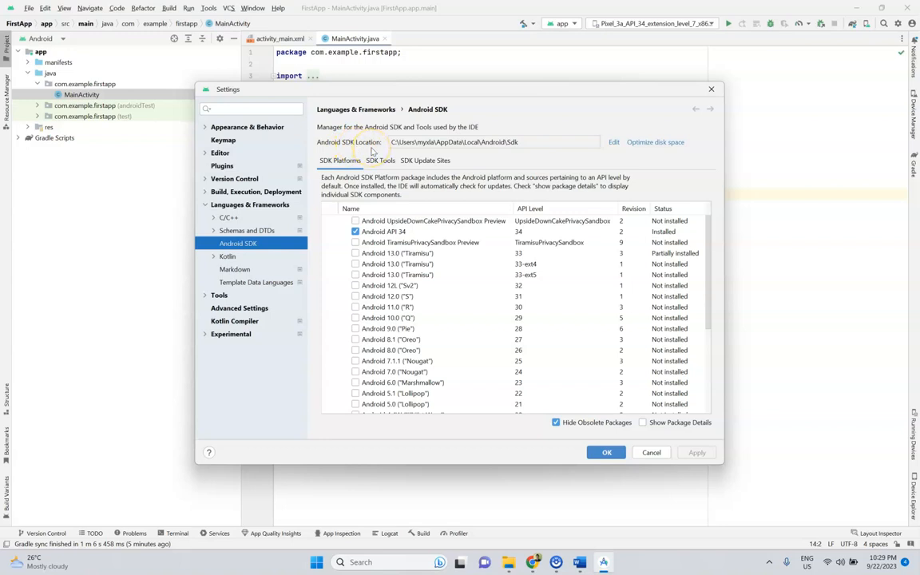
left_click(431, 142)
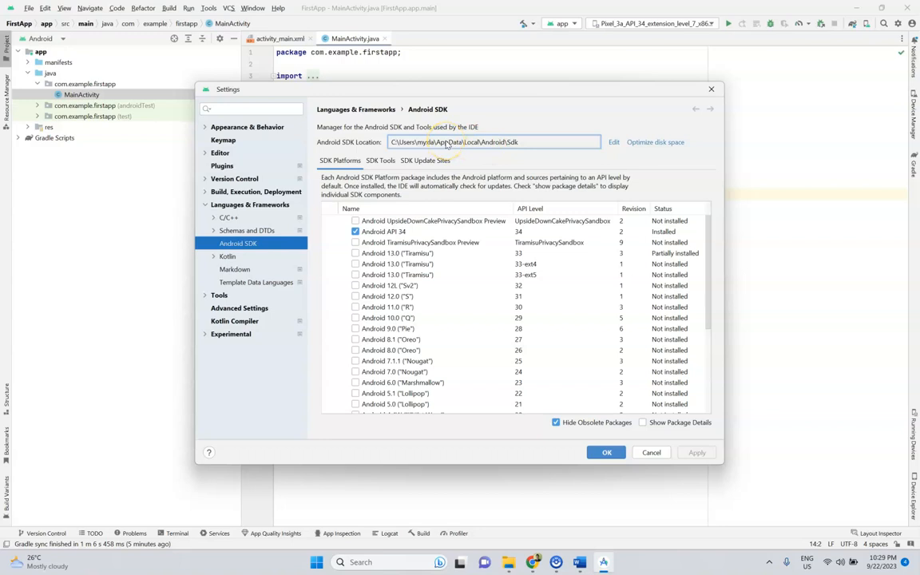
left_click(613, 142)
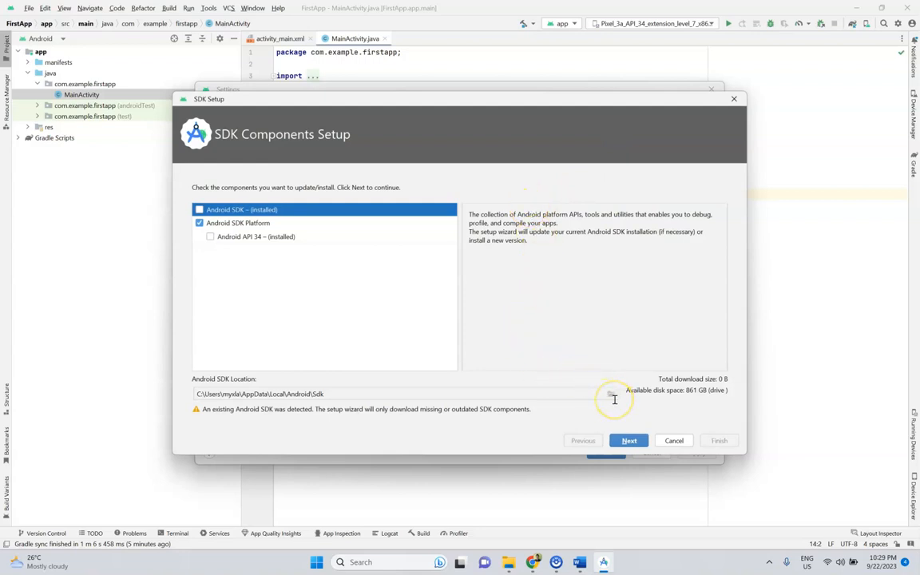
- Switch to File Explorer and create a folder named AS_SDK on the Data (D:) drive
mouse_move(508, 561)
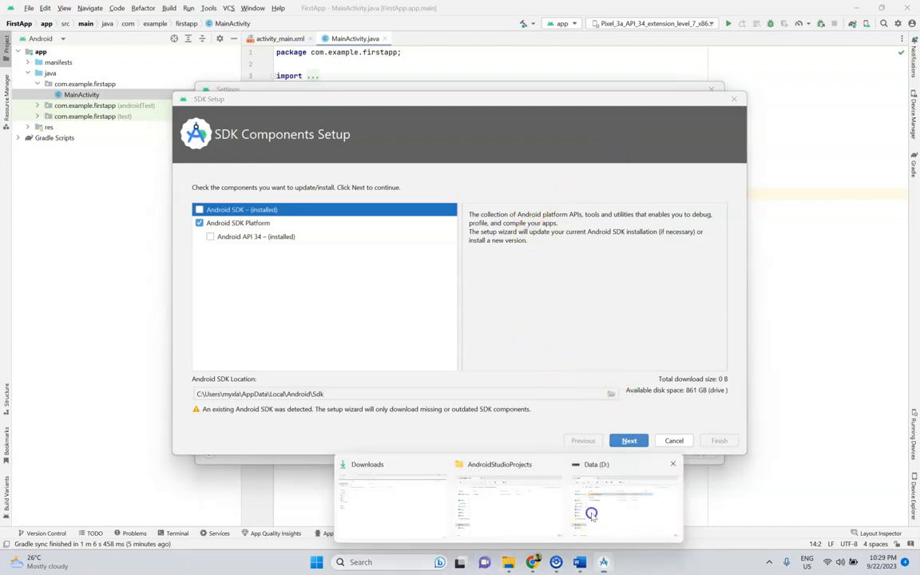
left_click(591, 503)
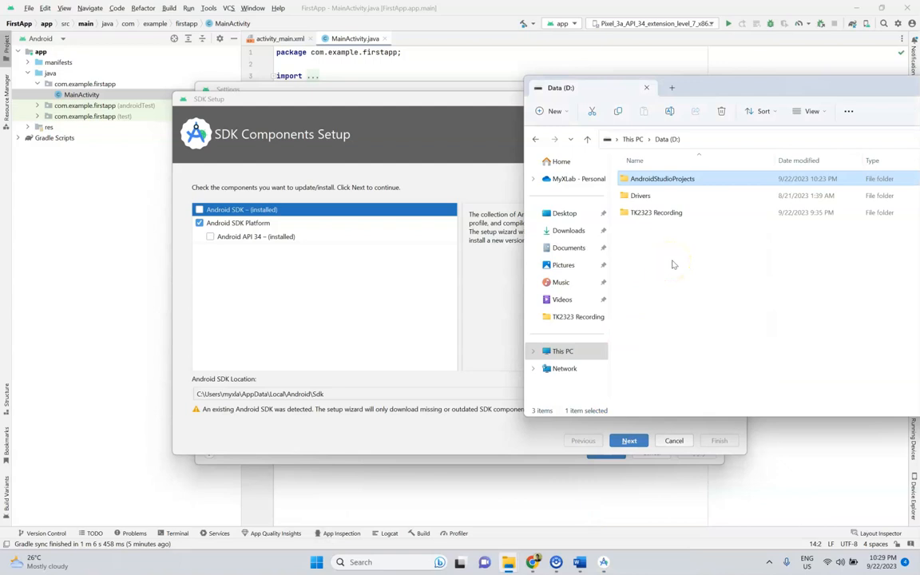
right_click(672, 264)
mouse_move(724, 352)
left_click(658, 357)
type("SDK")
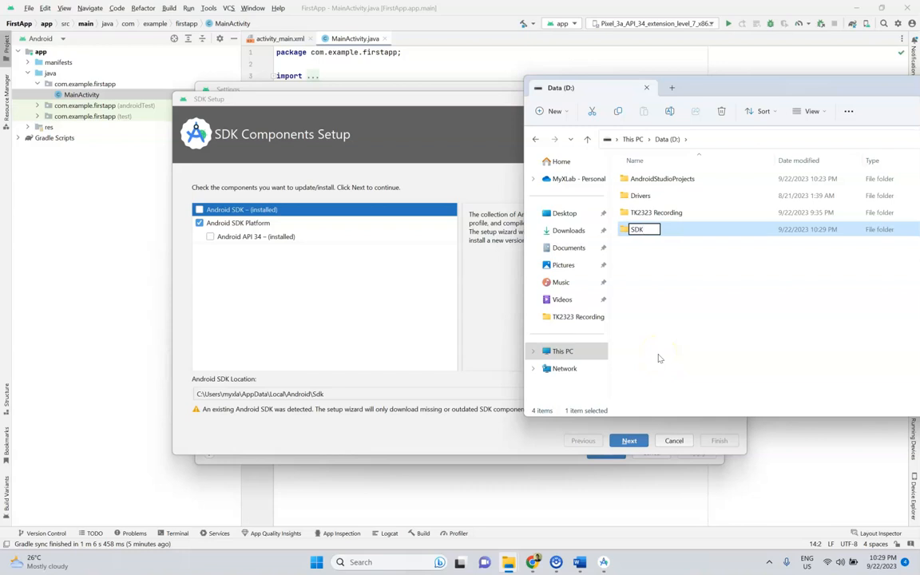
type("AS")
key("BackSpace")
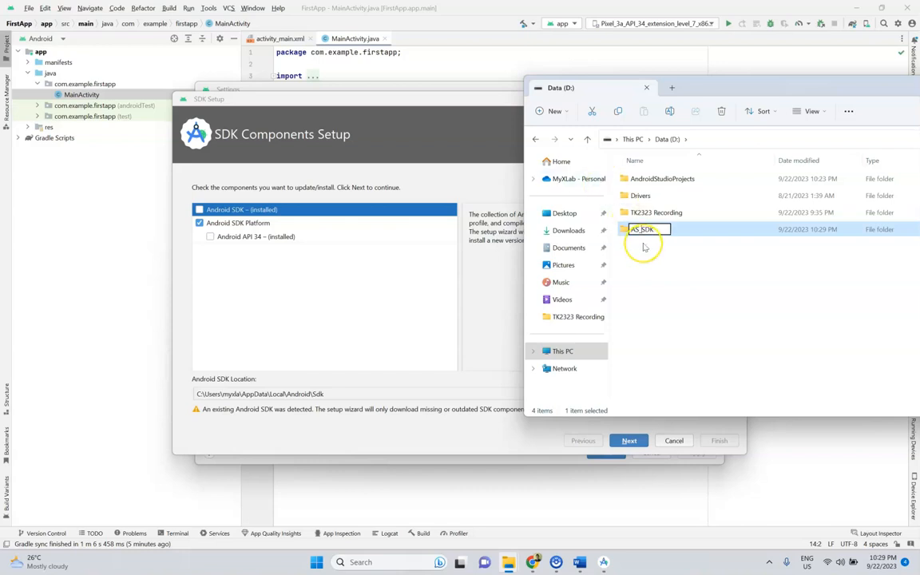
left_click(644, 257)
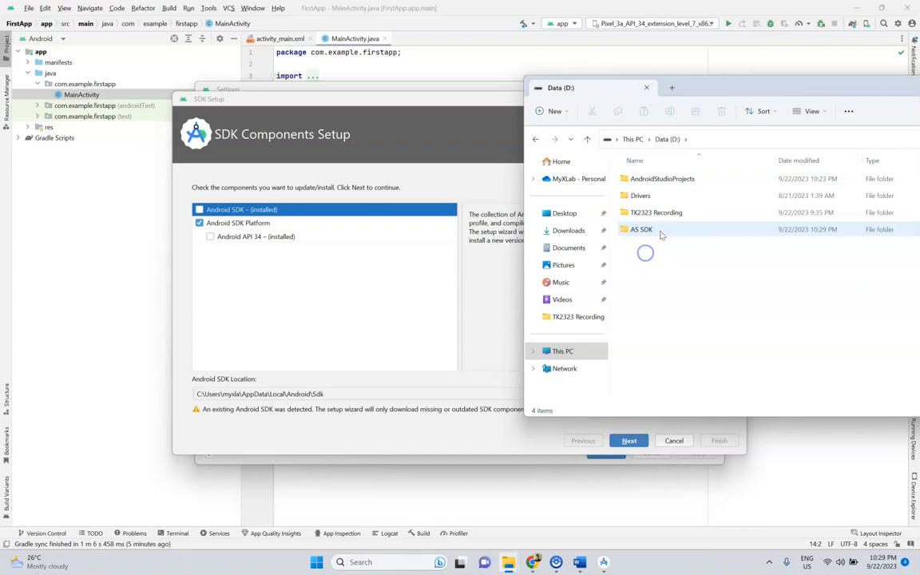
- Check the properties of the AS_SDK folder, close them and return to the SDK Setup wizard in Android Studio
right_click(649, 233)
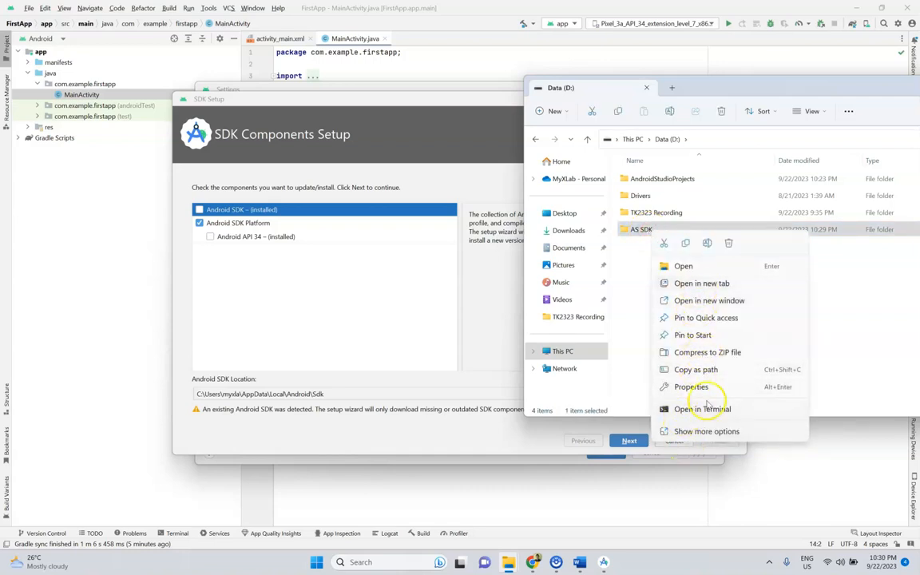
left_click(701, 388)
left_click(713, 275)
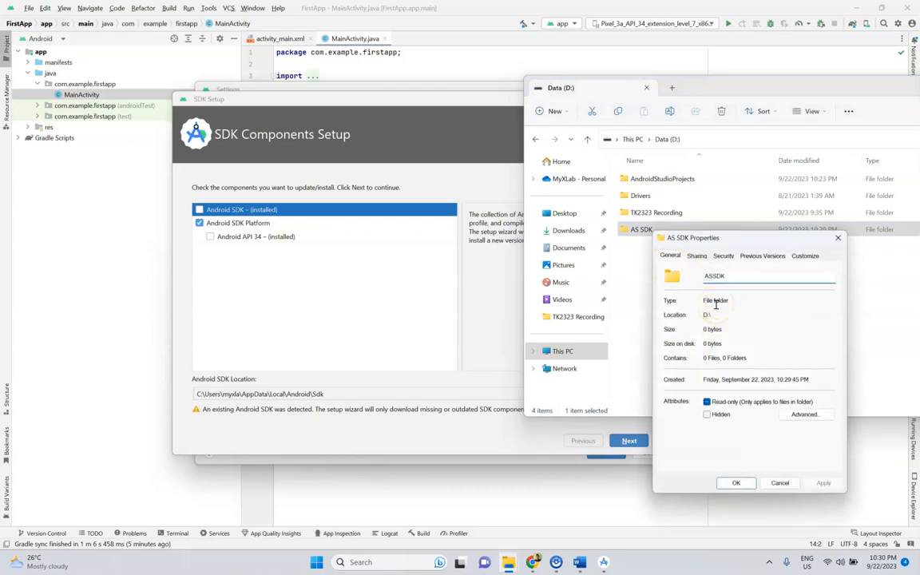
left_click(736, 482)
left_click(337, 255)
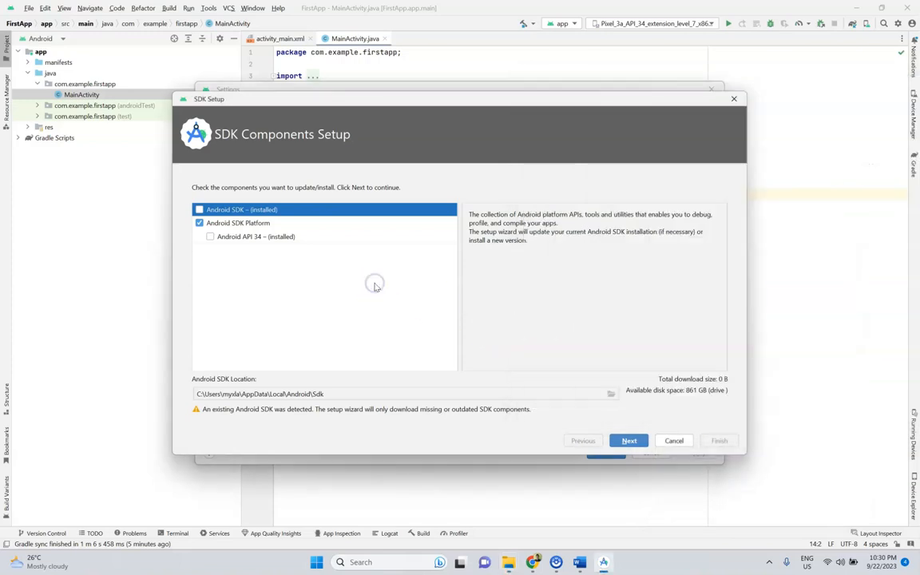
- Set the Android SDK install directory to the D:\AS_SDK folder
left_click(609, 396)
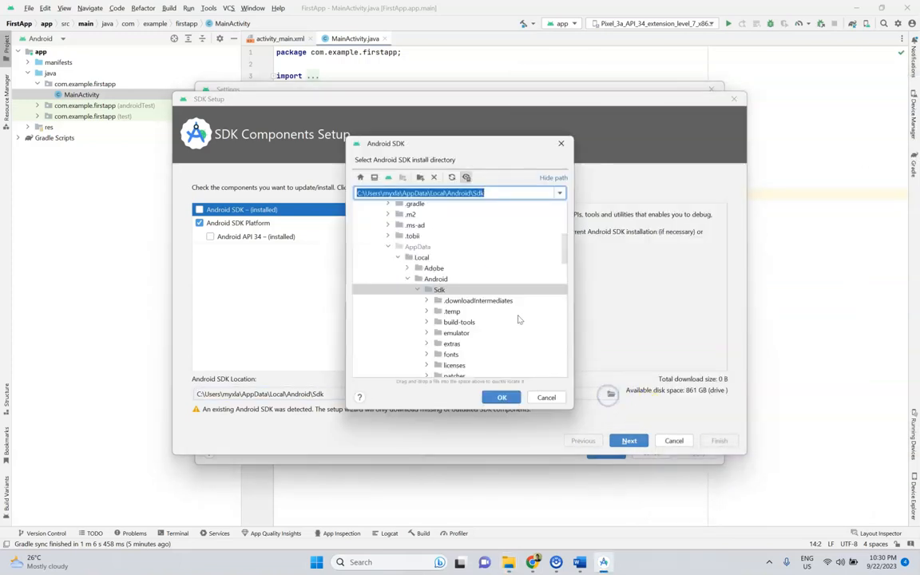
left_click(388, 246)
scroll(388, 253, "up", 5)
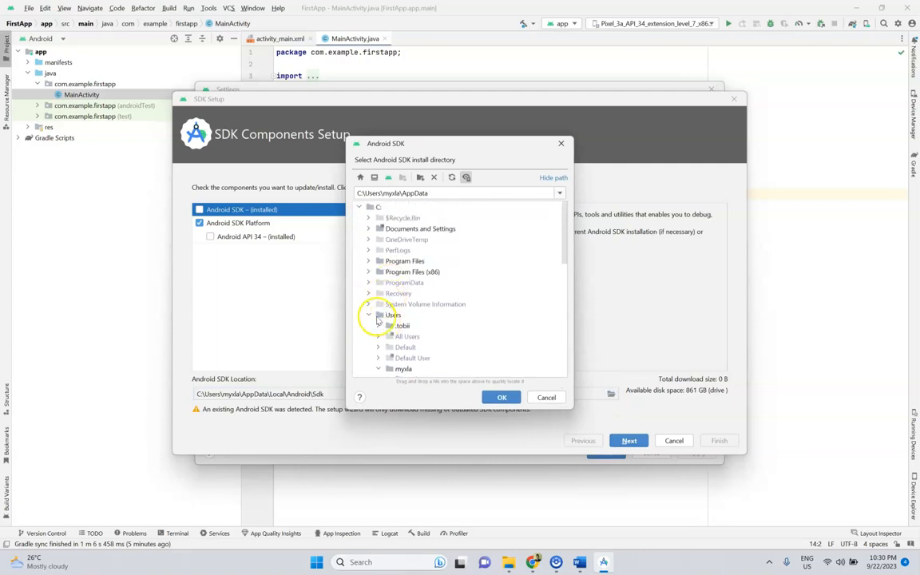
left_click(368, 315)
left_click(359, 336)
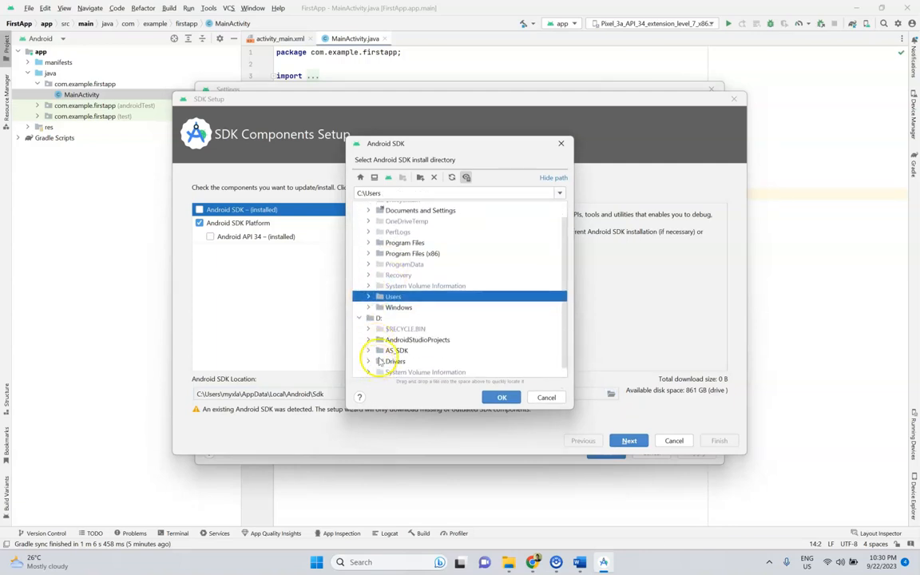
left_click(384, 351)
left_click(507, 399)
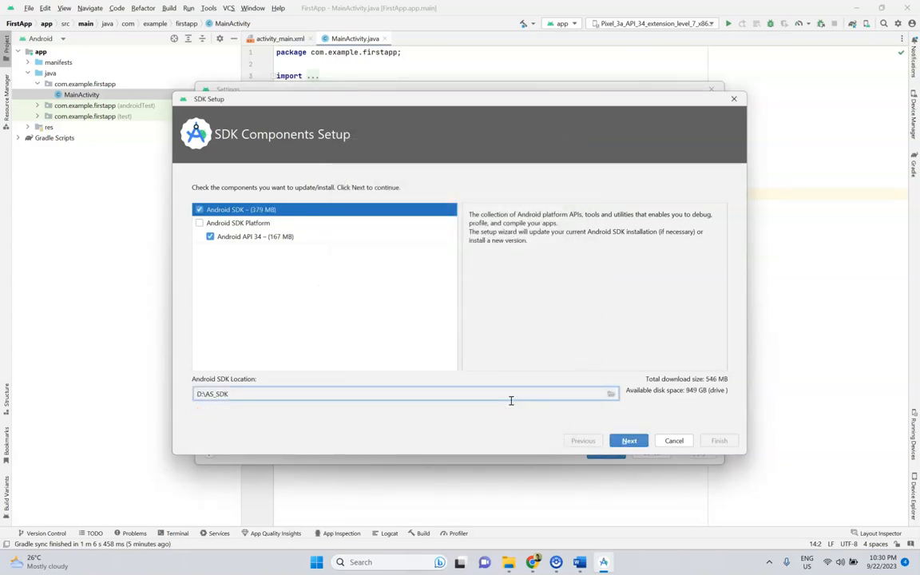
- Proceed with the Android SDK and Android API 34 components checked, and review the installation settings up to the license agreement
left_click(210, 238)
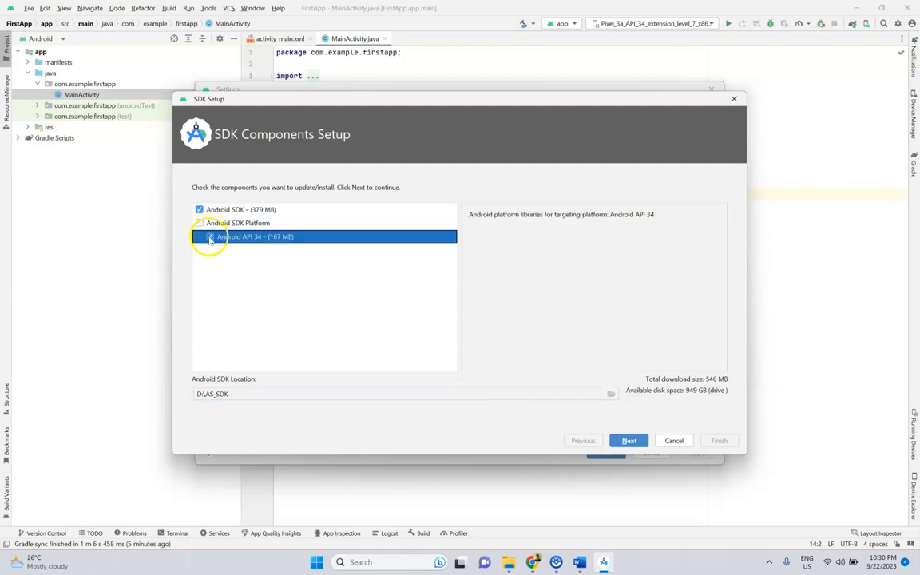
left_click(202, 223)
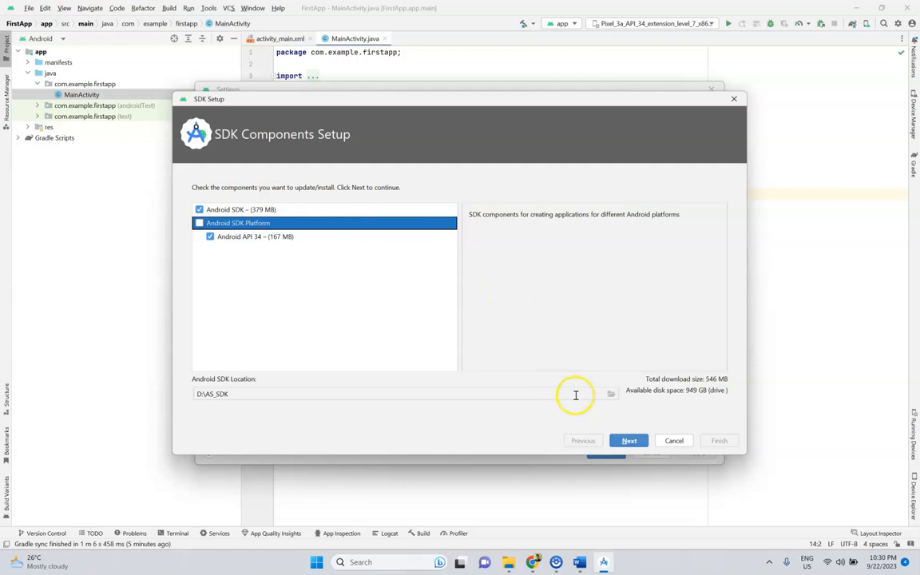
left_click(633, 446)
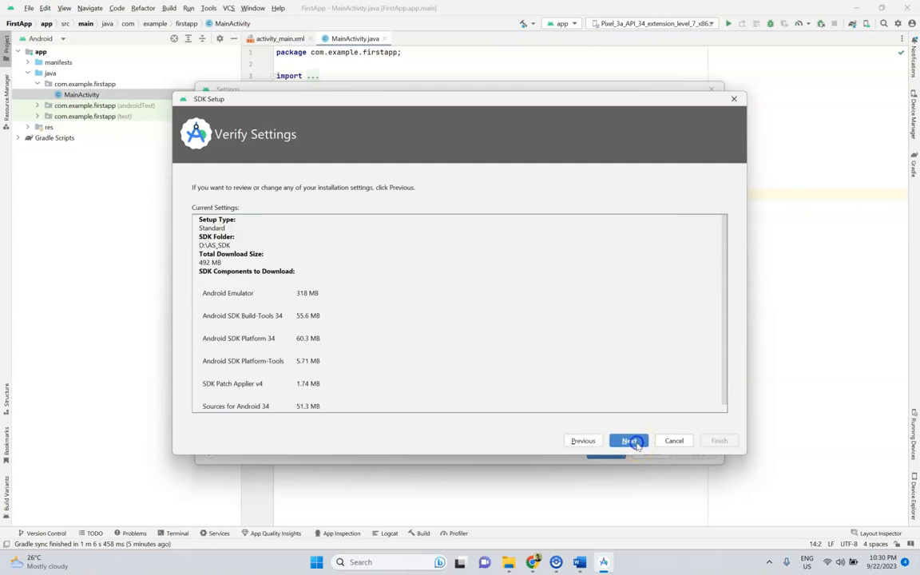
scroll(529, 319, "down", 1)
scroll(529, 320, "up", 1)
scroll(528, 320, "down", 1)
left_click(630, 440)
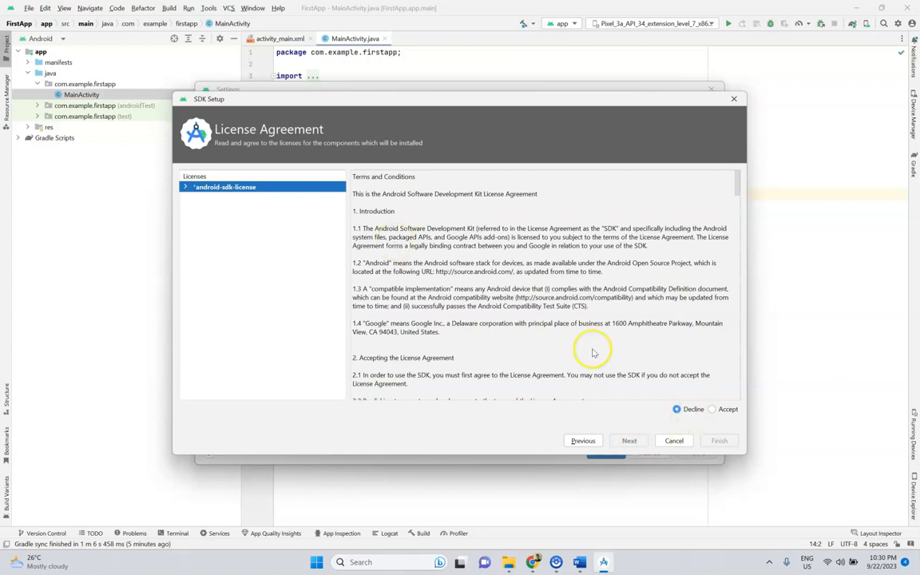
- Accept the android-sdk-license, install the components with the details shown, and finish the SDK setup
left_click(711, 409)
left_click(633, 445)
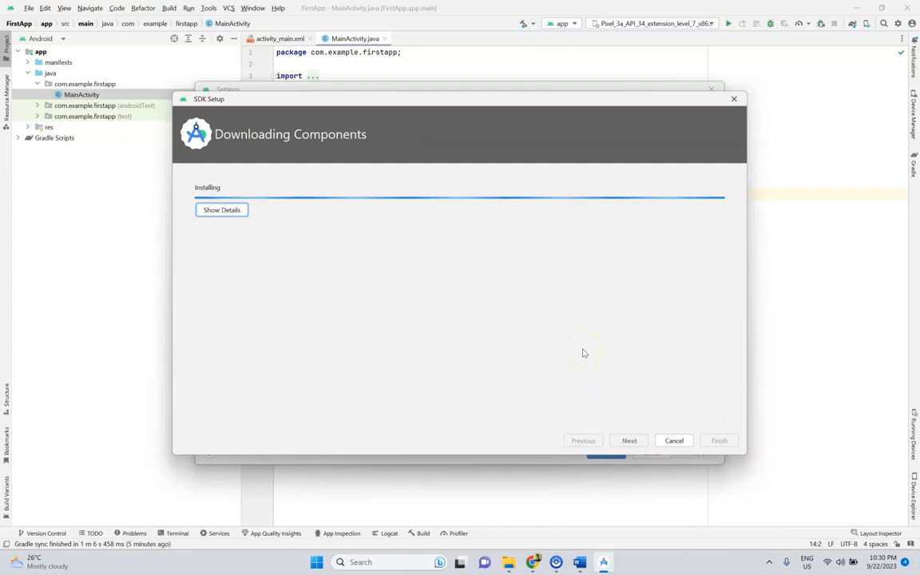
left_click(239, 209)
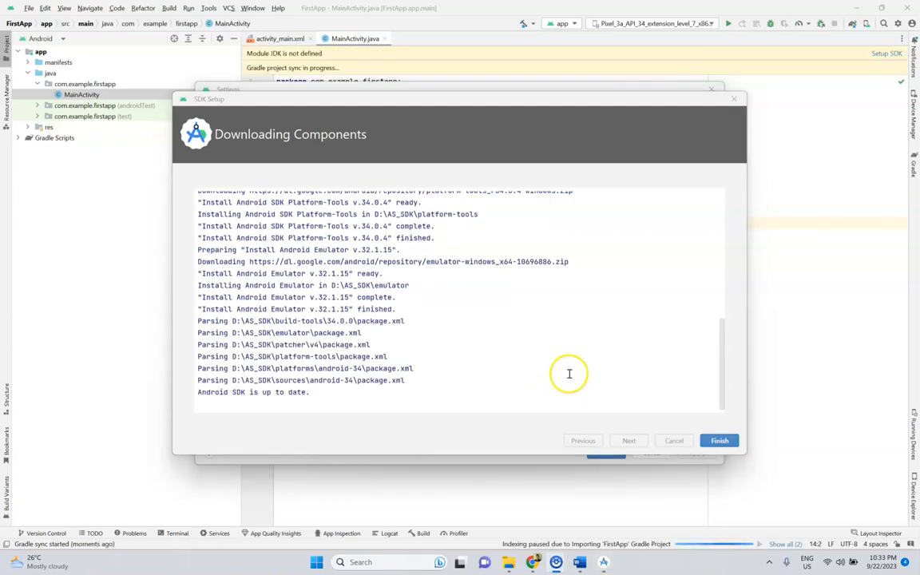
left_click(718, 440)
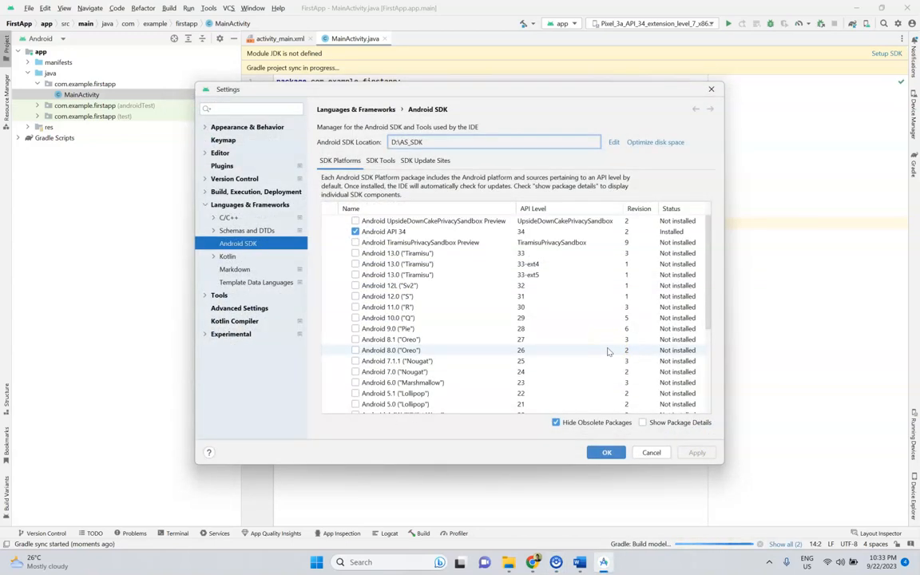
- Show the package details and uninstall Android SDK Platform 34 under Android API 34
left_click(647, 424)
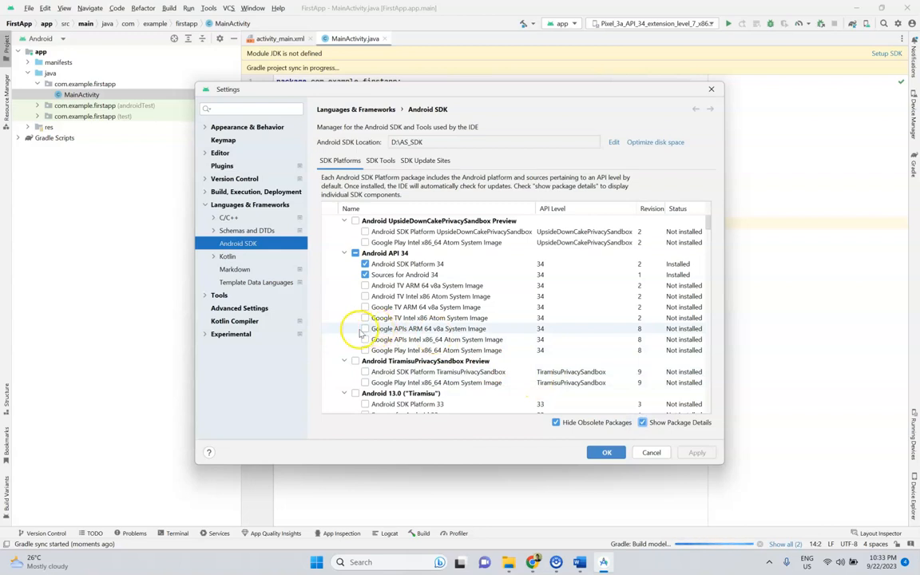
left_click(365, 264)
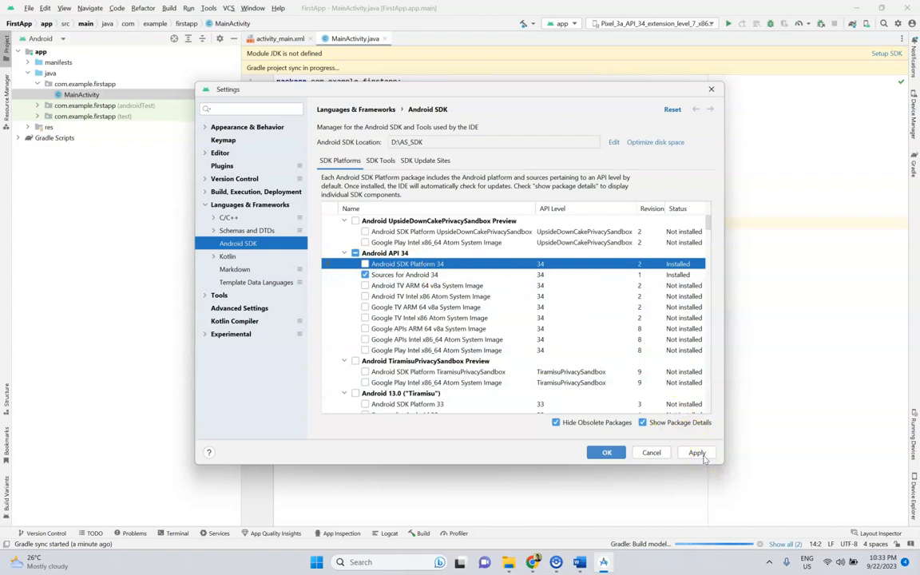
left_click(697, 453)
left_click(539, 321)
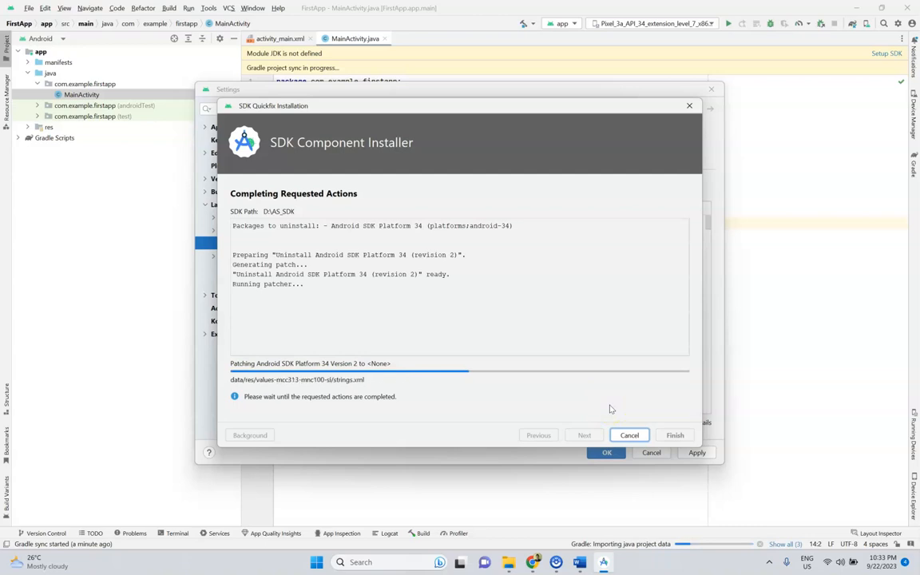
left_click(677, 435)
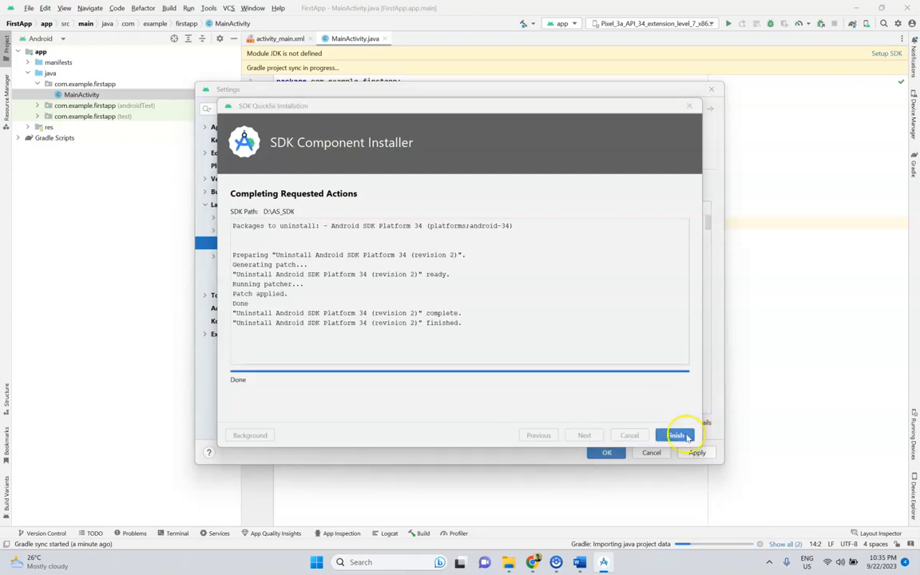
- Install Android SDK Platform 32 under Android 12L ("Sv2") and finish the component installer
scroll(471, 369, "down", 1)
scroll(485, 366, "down", 1)
scroll(485, 367, "down", 1)
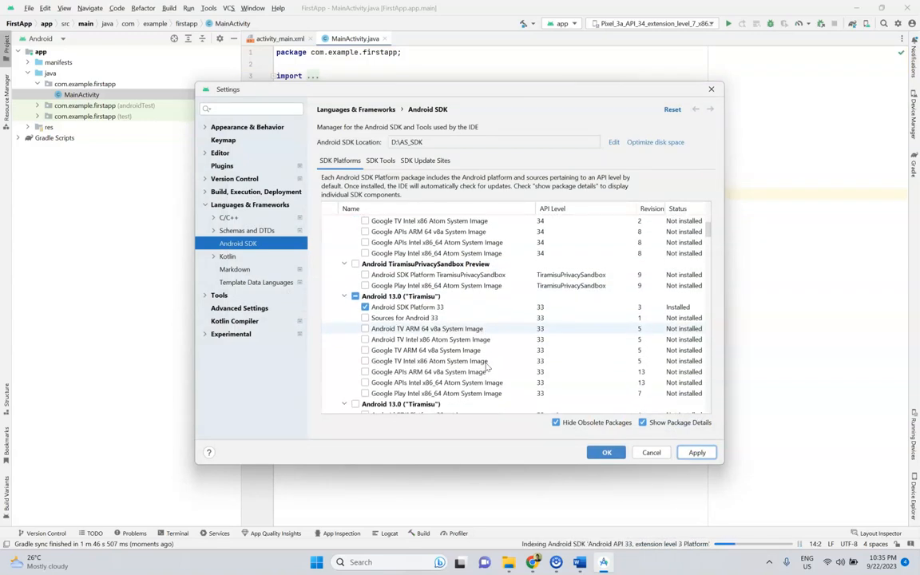
scroll(435, 305, "down", 1)
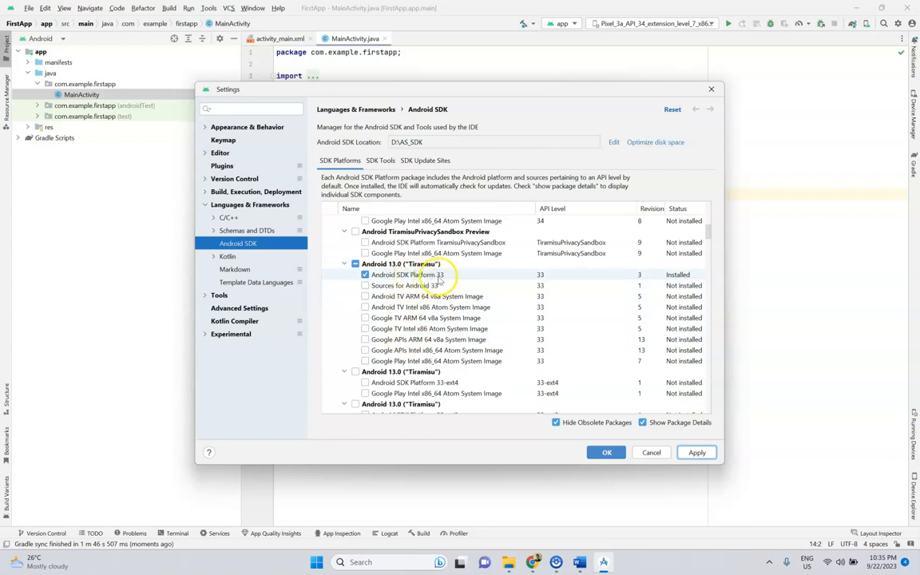
scroll(437, 277, "down", 1)
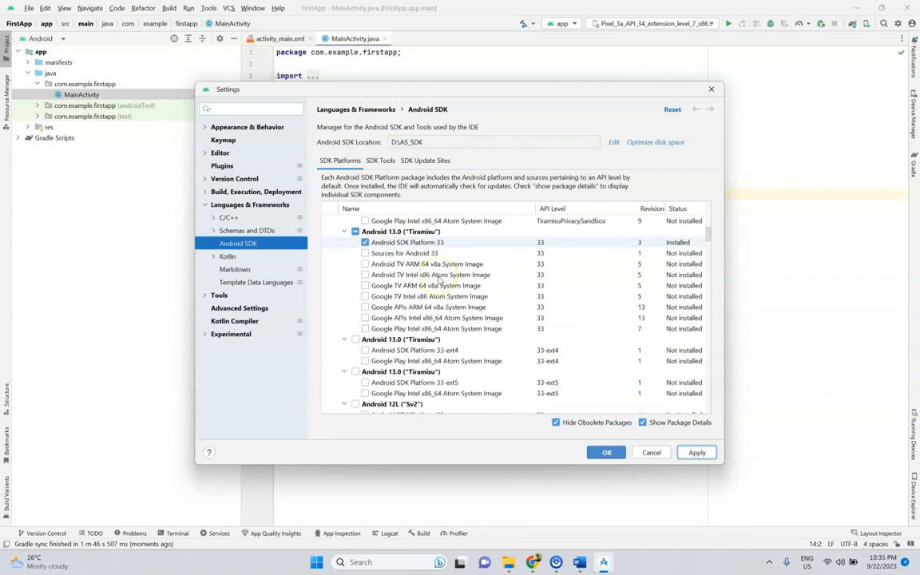
scroll(439, 279, "down", 1)
scroll(439, 279, "down", 1)
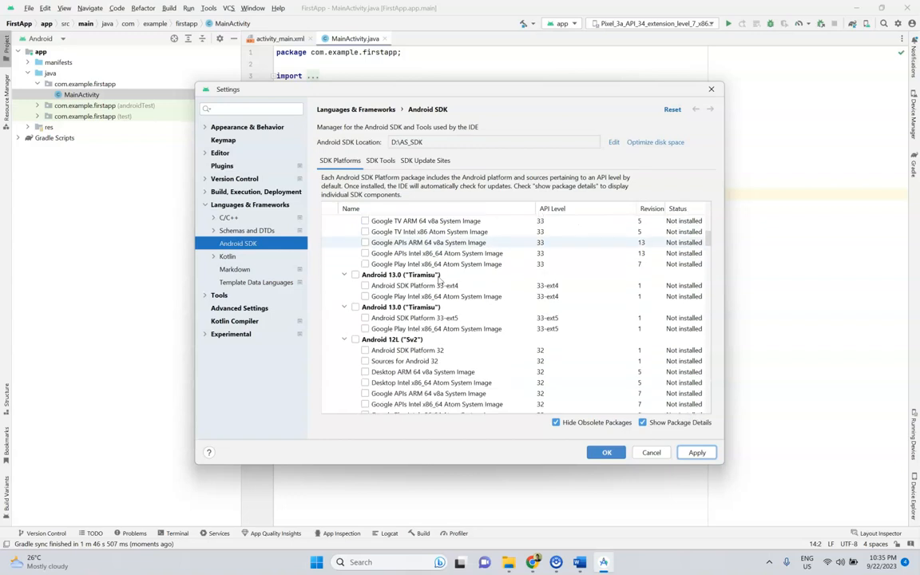
scroll(439, 279, "down", 1)
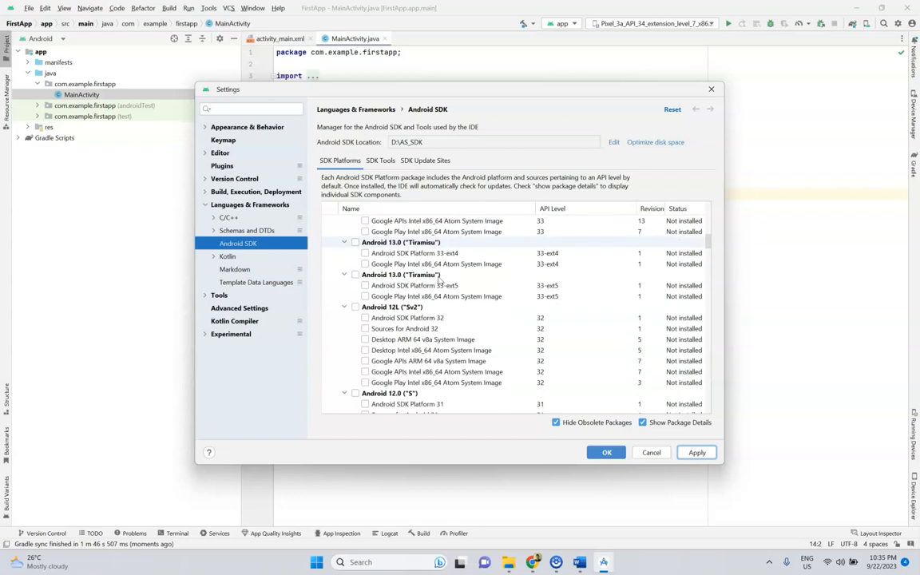
left_click(365, 318)
scroll(463, 279, "up", 5)
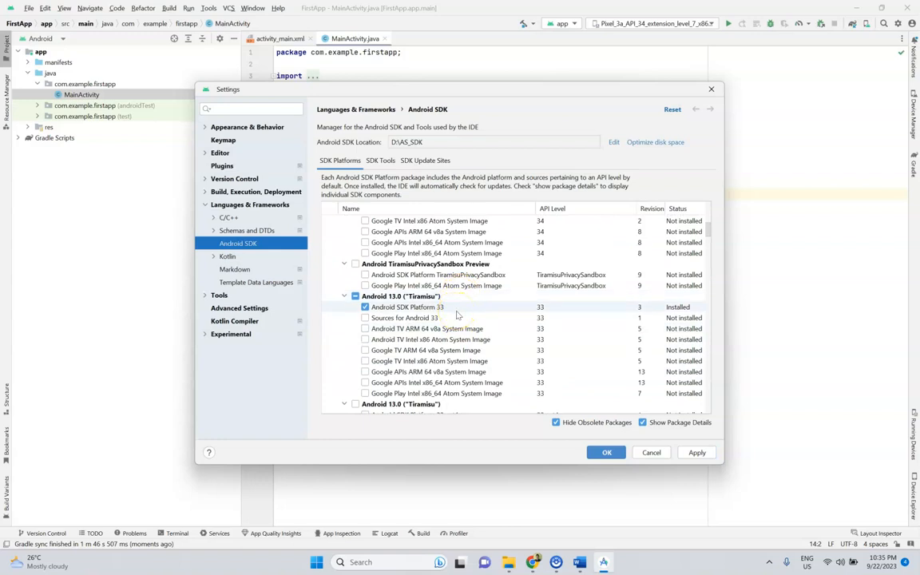
left_click(697, 452)
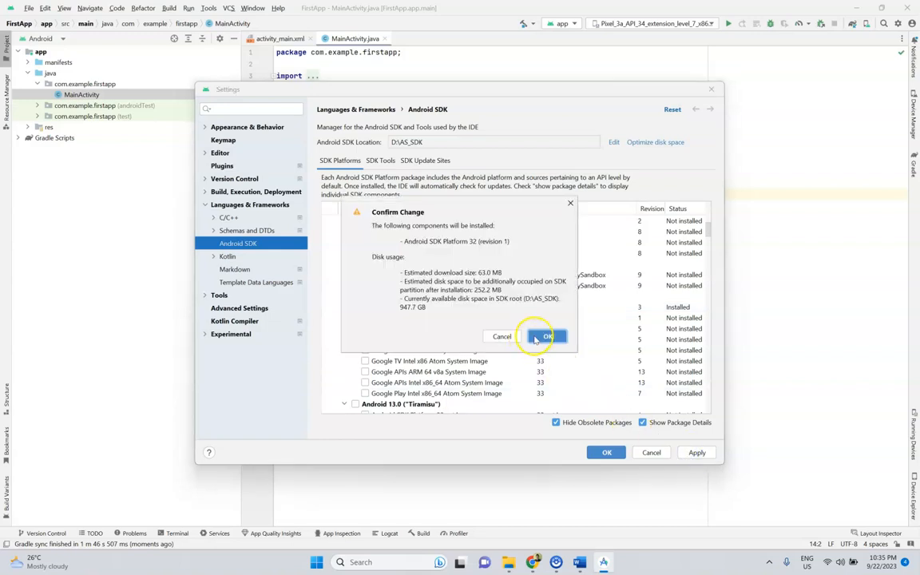
left_click(536, 338)
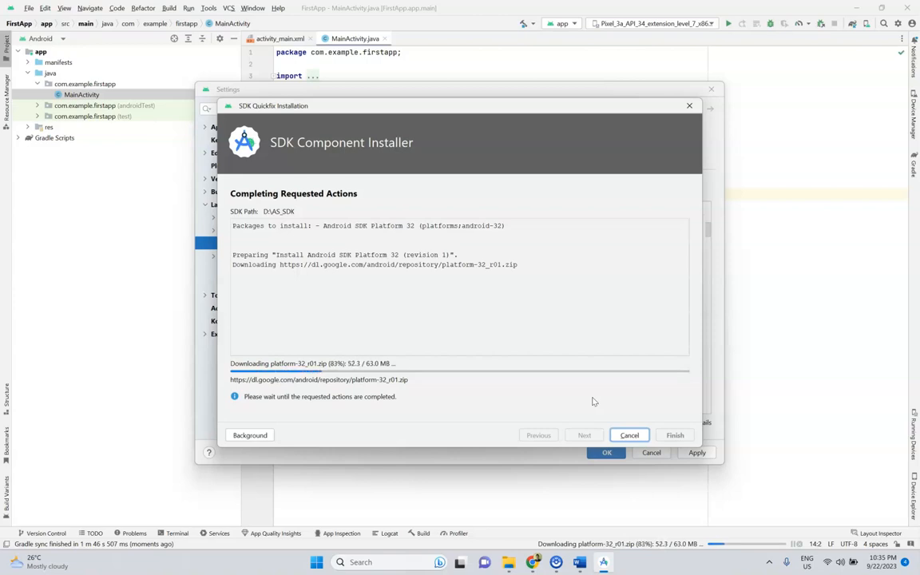
left_click(676, 436)
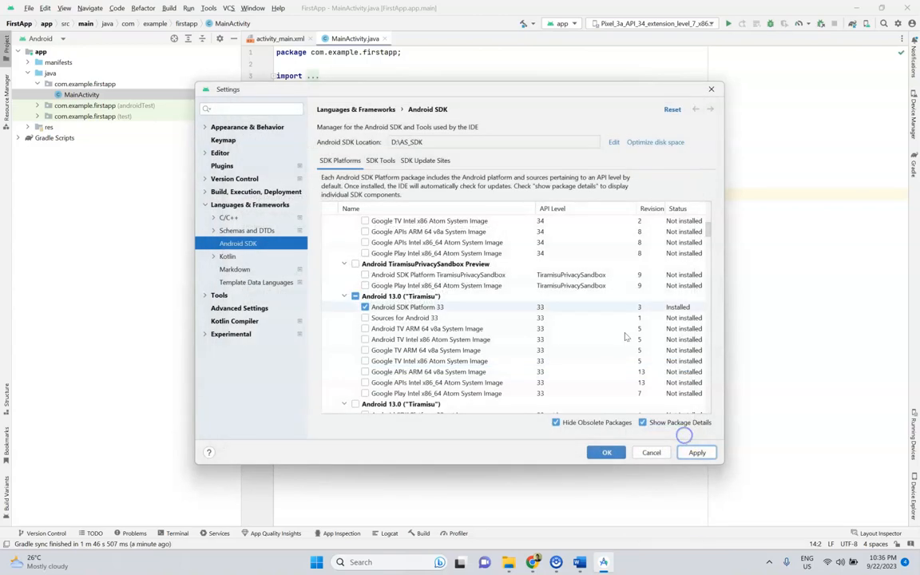
- Install the Google Play services and Google USB Driver SDK tools, and finish the SDK setup
left_click(389, 162)
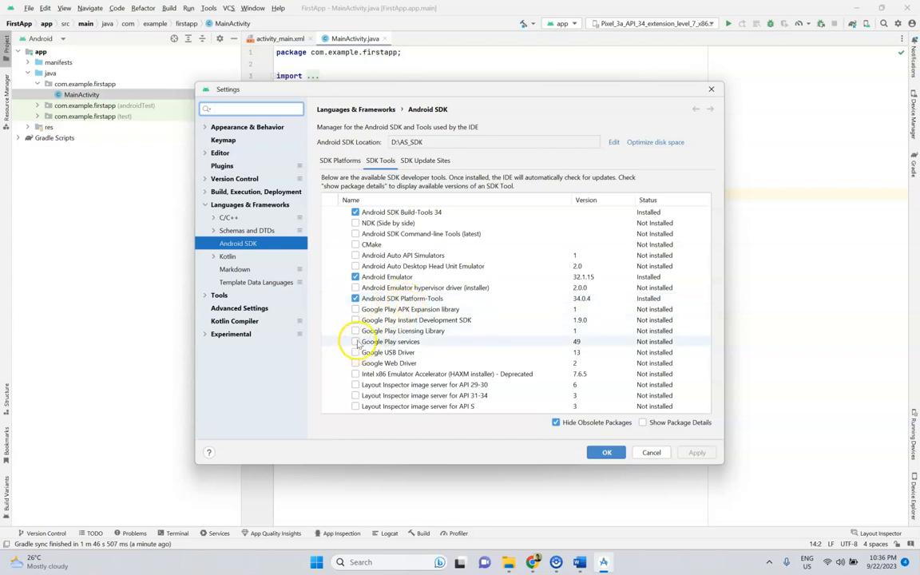
left_click(355, 342)
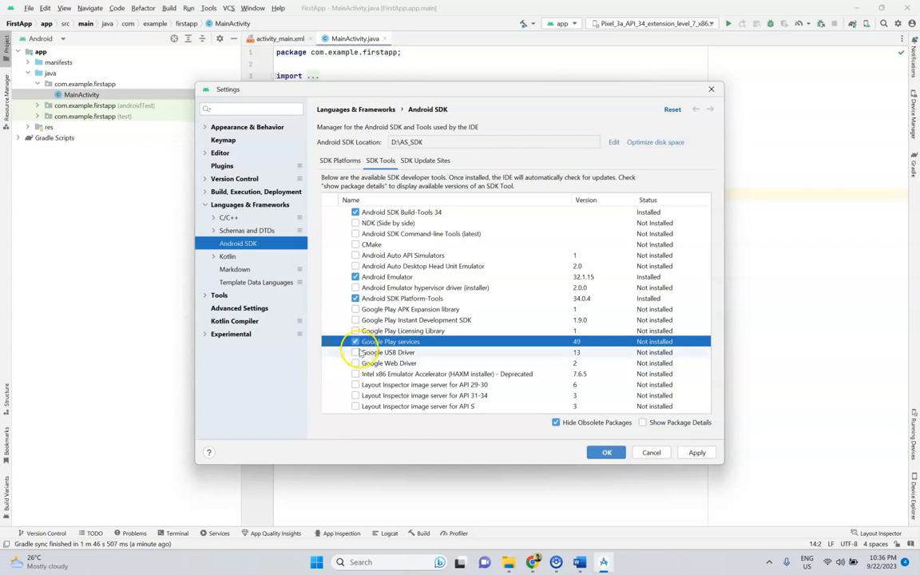
left_click(356, 352)
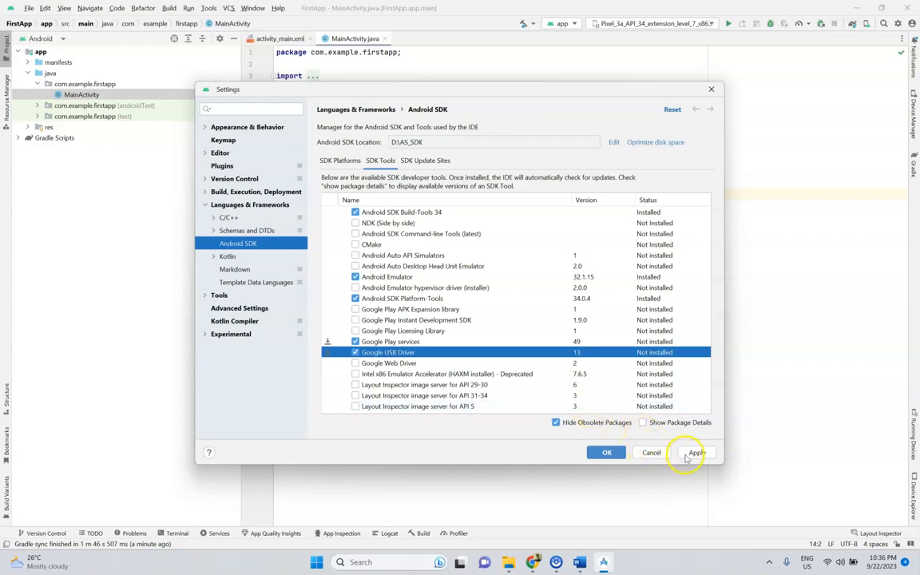
left_click(606, 451)
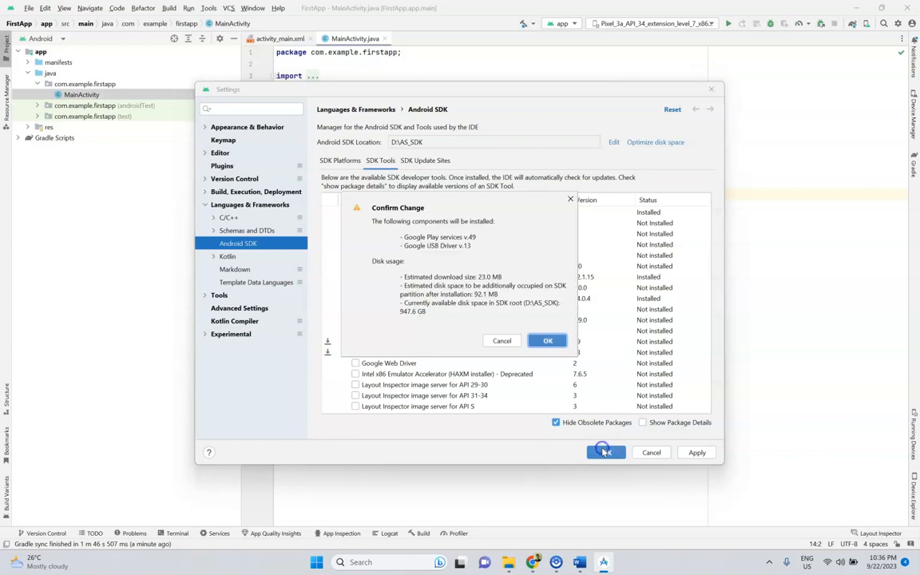
left_click(559, 343)
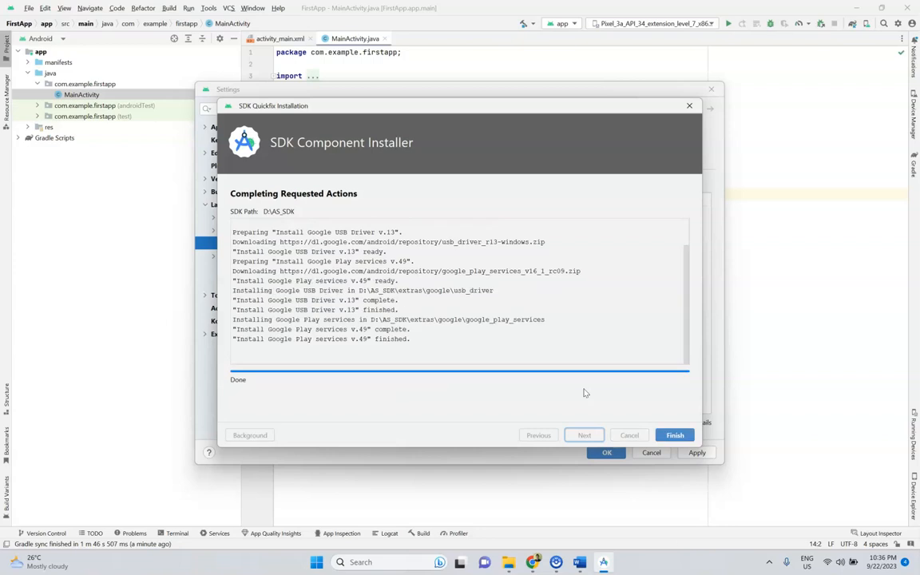
left_click(691, 435)
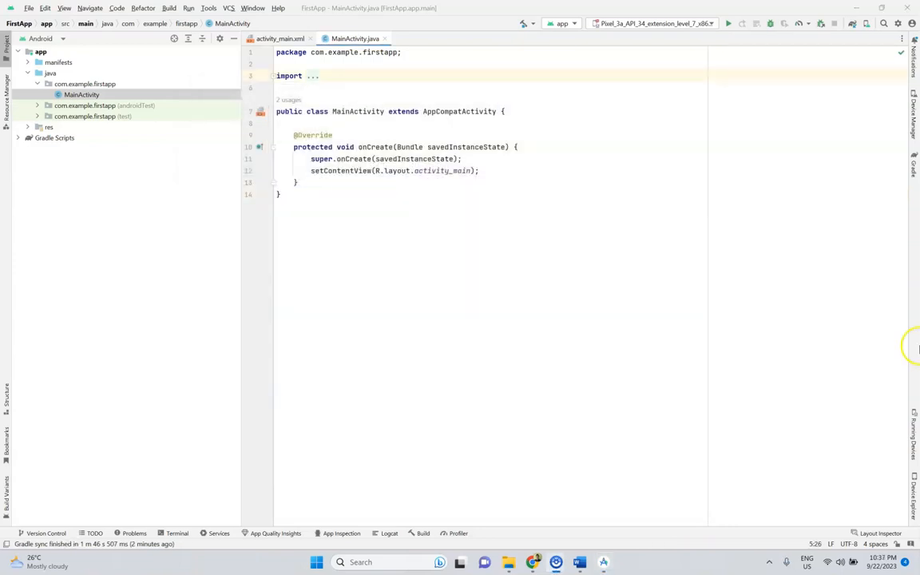
- Delete the Pixel_3a_API_34_extension_level_7_x86_64 virtual device in the Device Manager
left_click(647, 312)
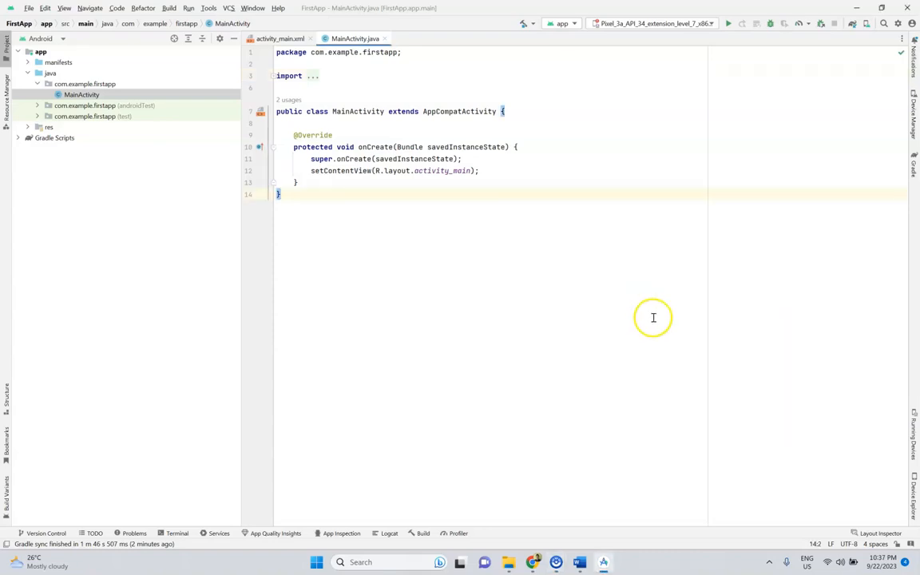
left_click(866, 25)
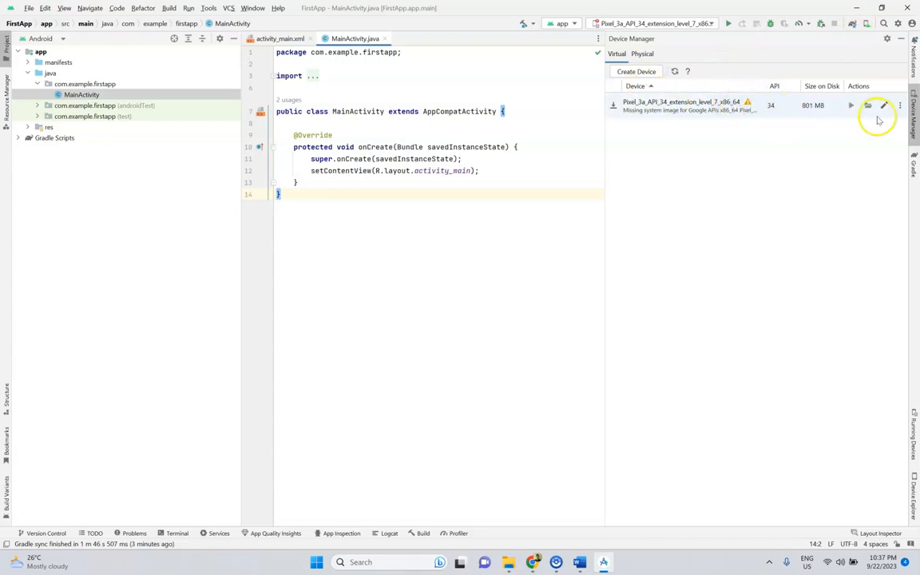
left_click(899, 105)
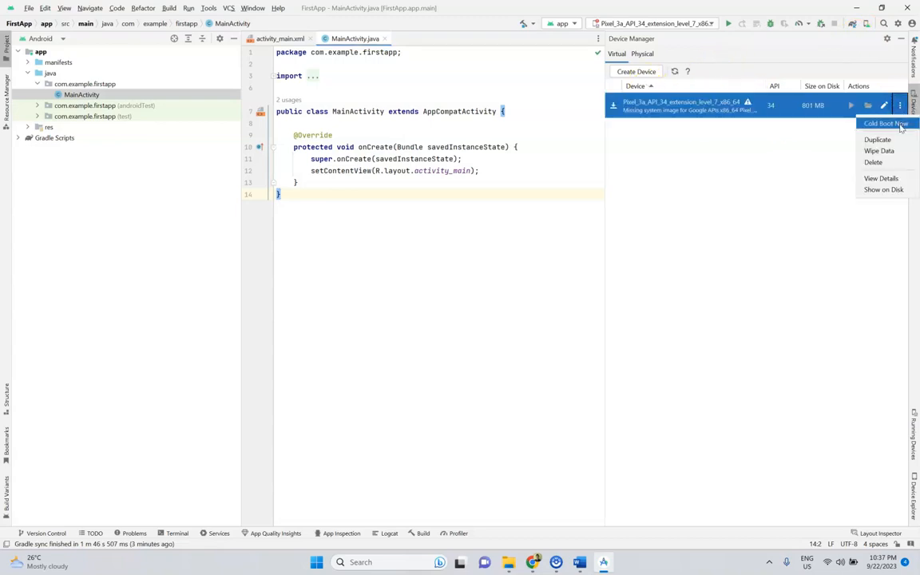
left_click(873, 162)
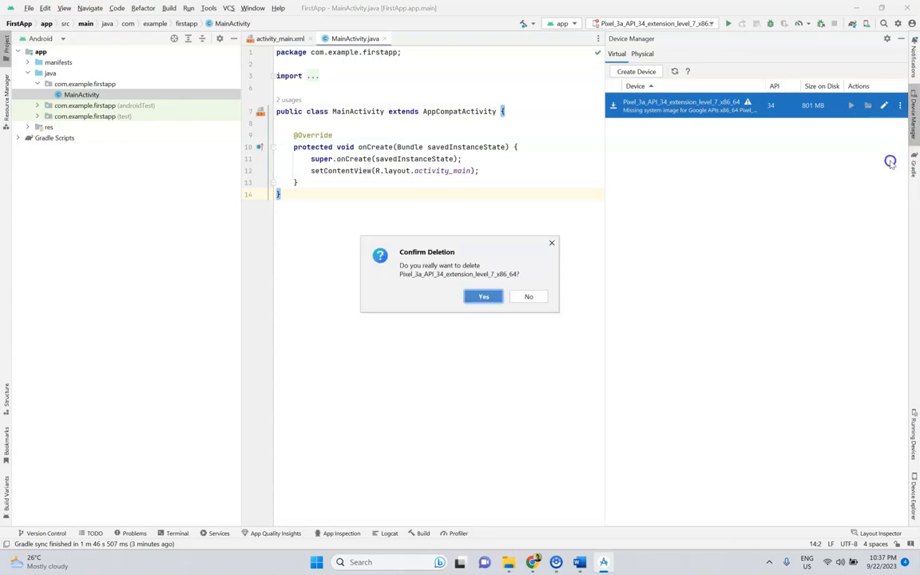
left_click(492, 295)
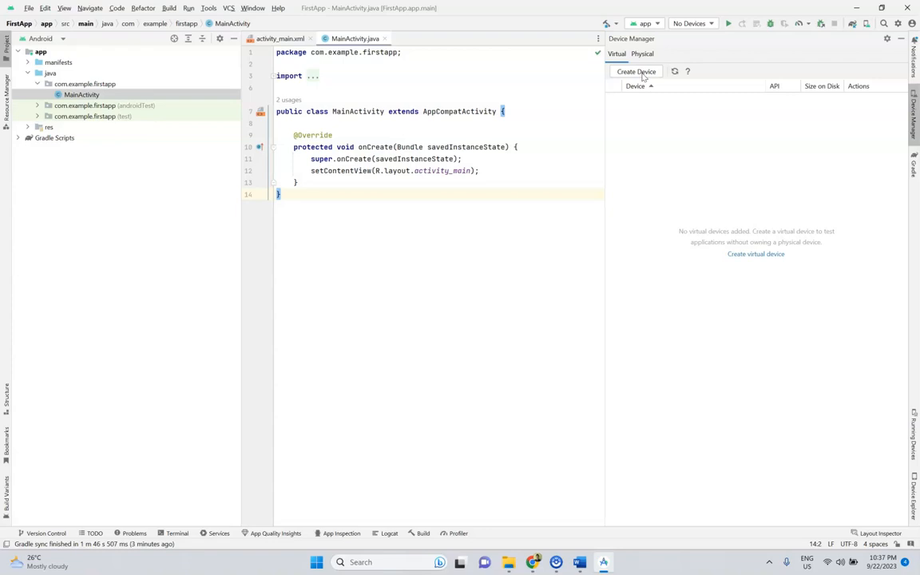
- Start creating a virtual device with the Pixel 7 phone as its hardware definition
left_click(636, 72)
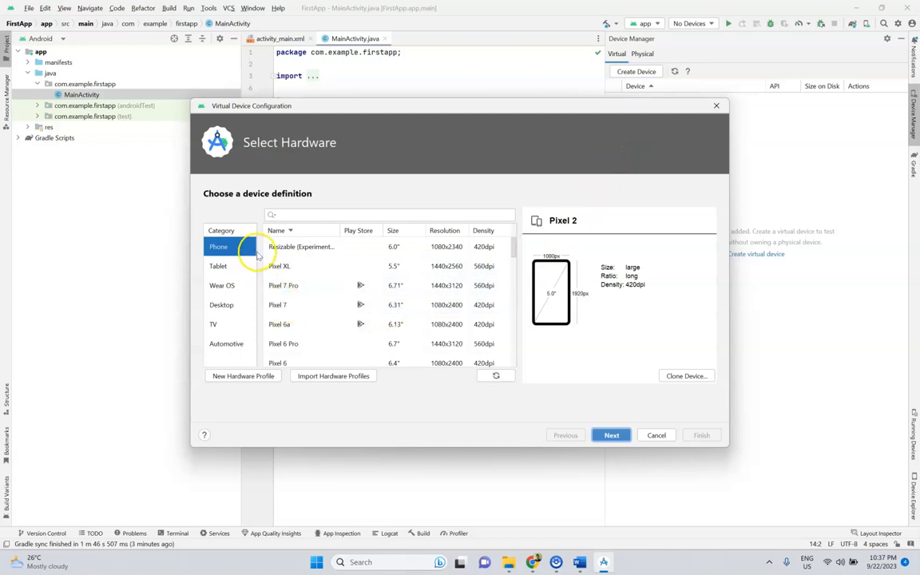
left_click(281, 306)
left_click(312, 286)
left_click(313, 320)
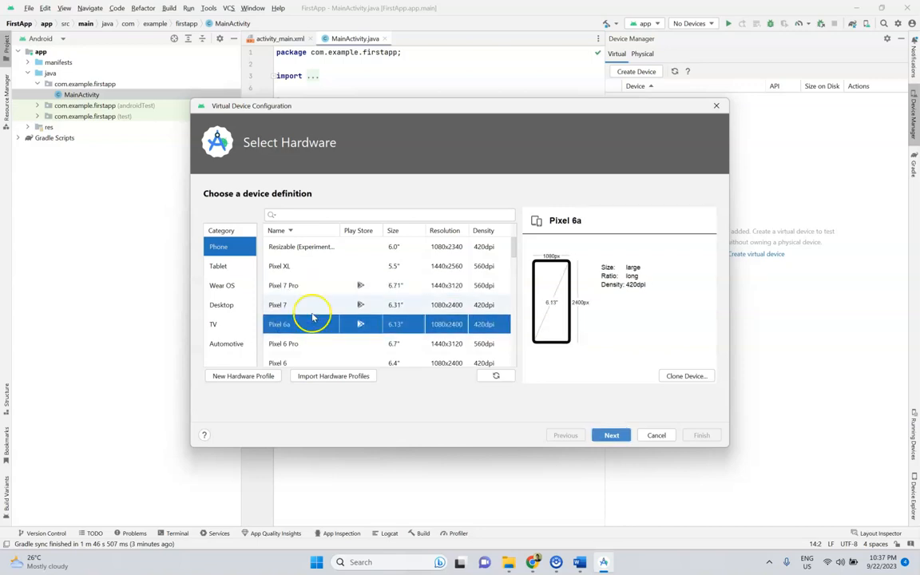
left_click(312, 306)
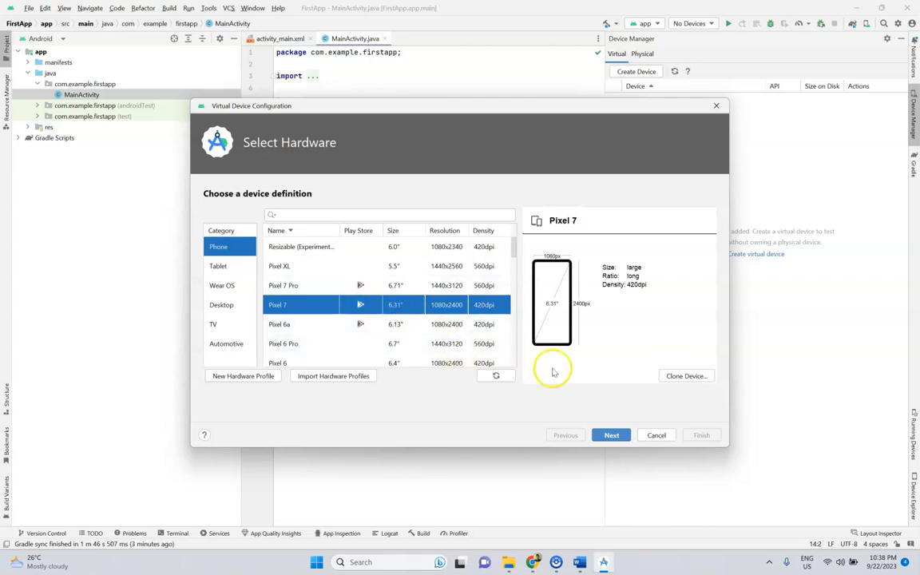
left_click(611, 435)
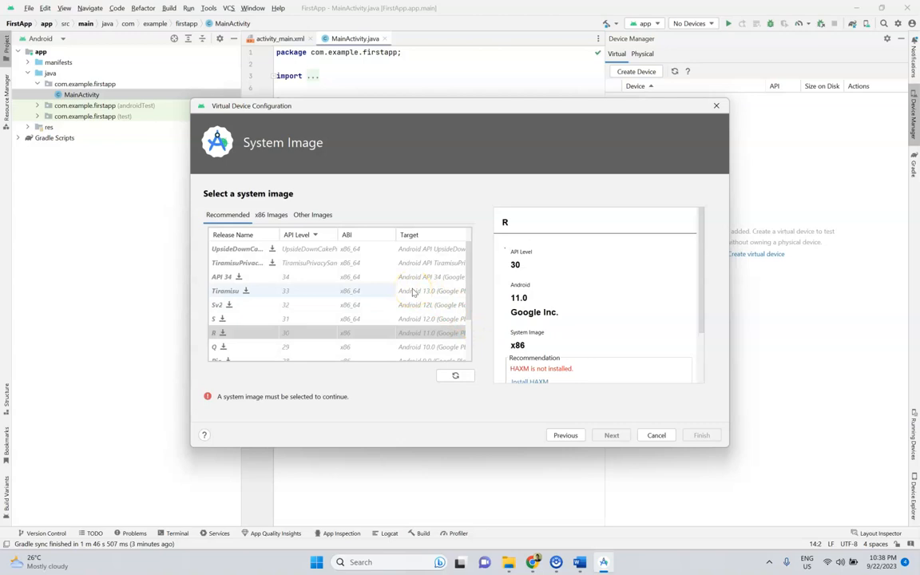
- Download the S (API 31, x86_64) system image, accepting its license, and create the Pixel 7 virtual device with it
scroll(414, 293, "down", 1)
scroll(414, 292, "up", 1)
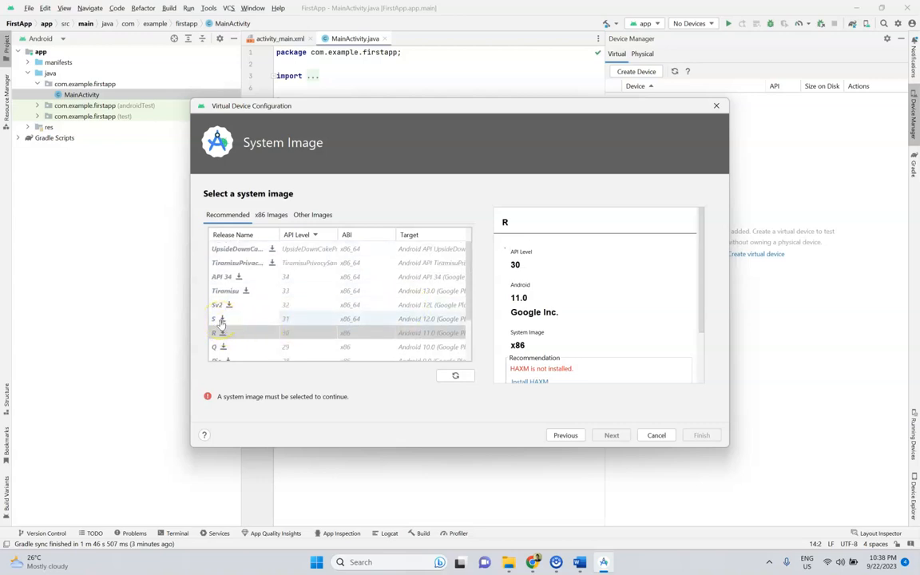
left_click(222, 320)
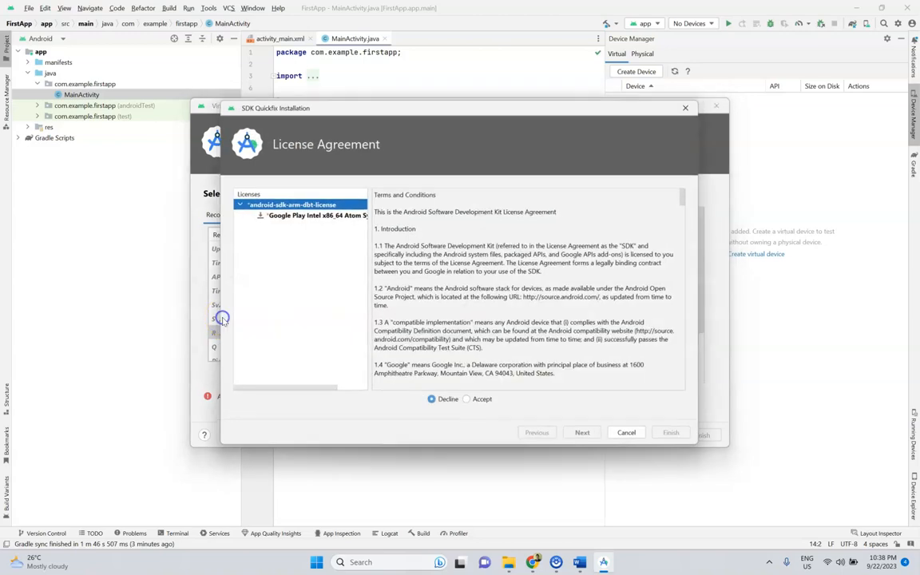
left_click(467, 401)
left_click(583, 435)
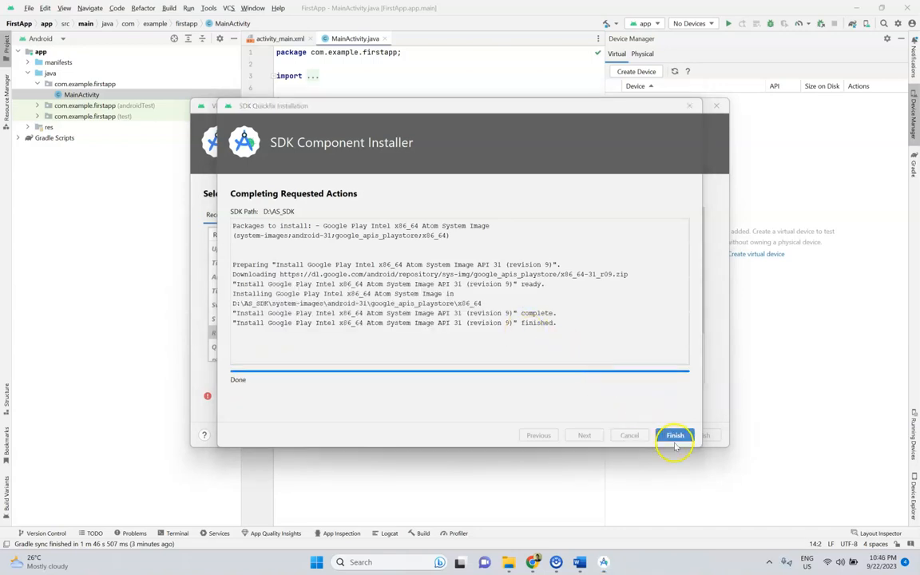
left_click(676, 435)
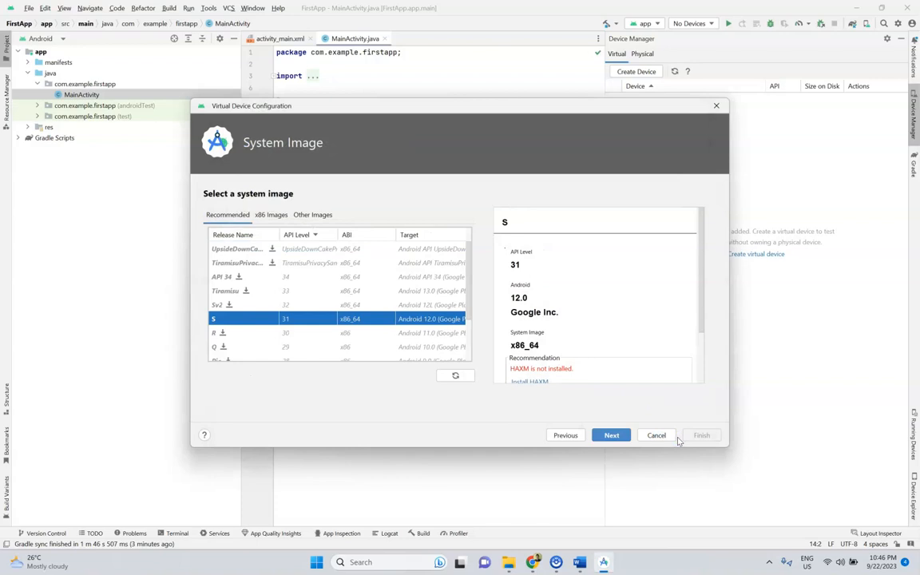
left_click(617, 435)
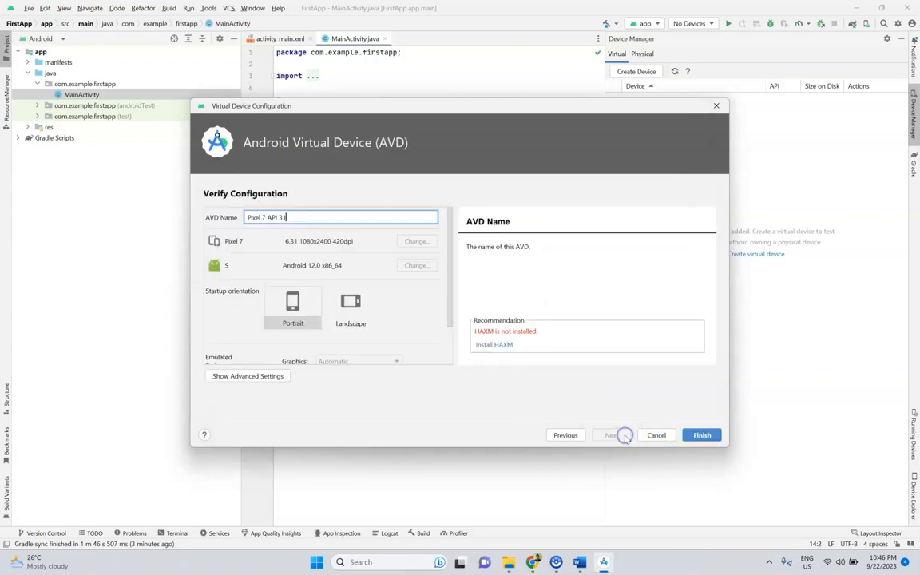
left_click(702, 435)
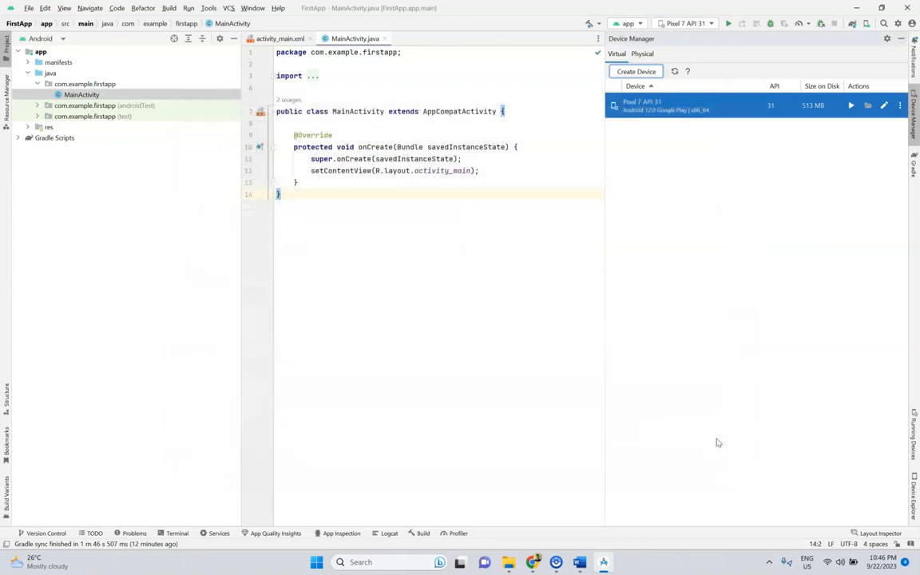
- Launch the Pixel 7 API 31 device and install Intel HAXM with the recommended RAM allocation, accepting the intel-android-extra-license
left_click(851, 107)
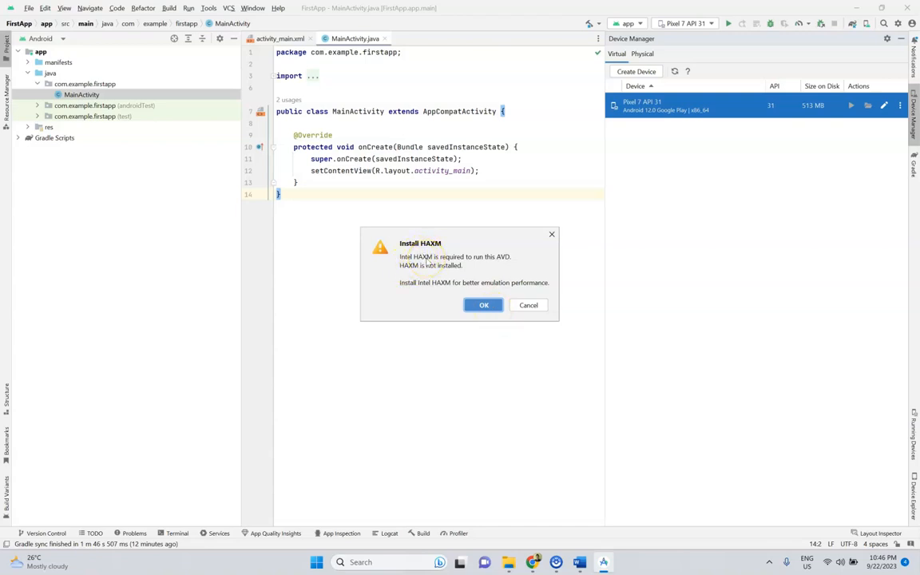
left_click(490, 310)
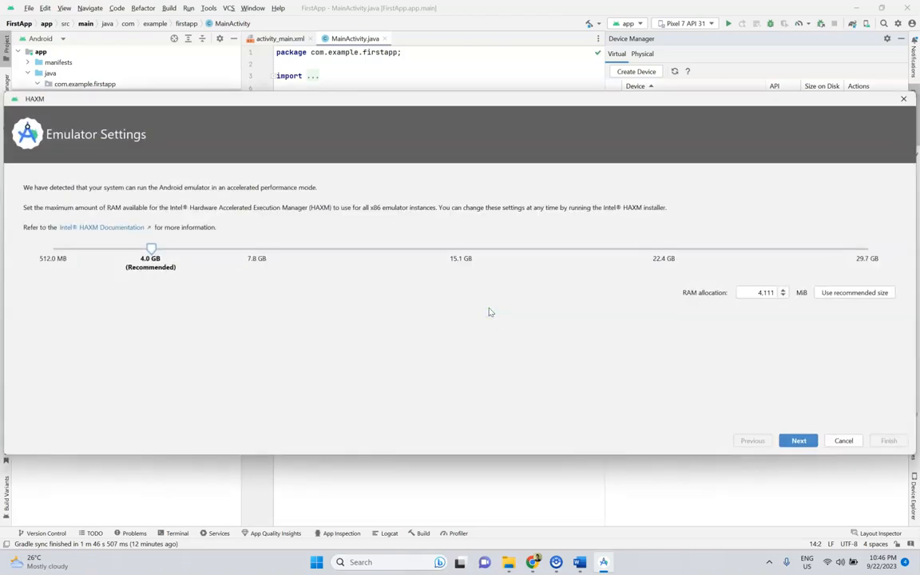
left_click(799, 440)
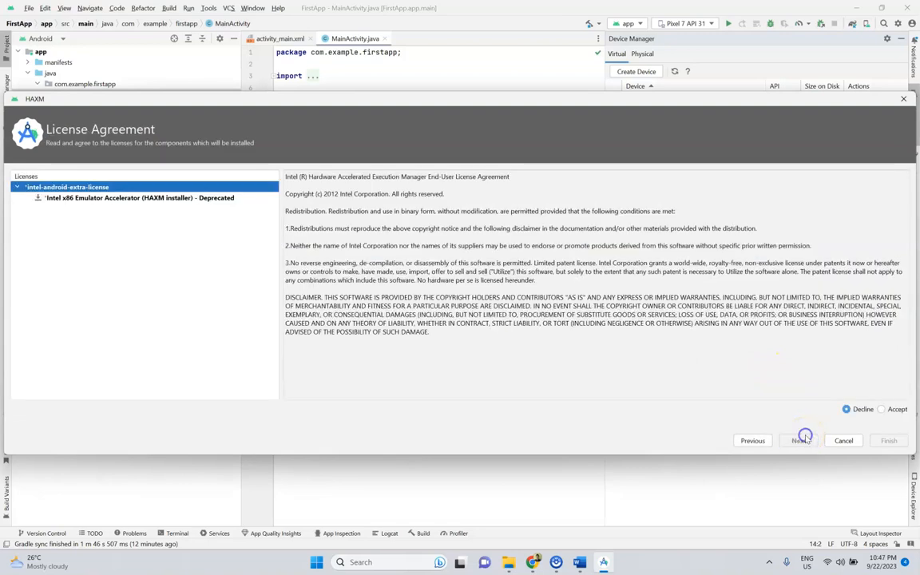
left_click(881, 408)
left_click(794, 440)
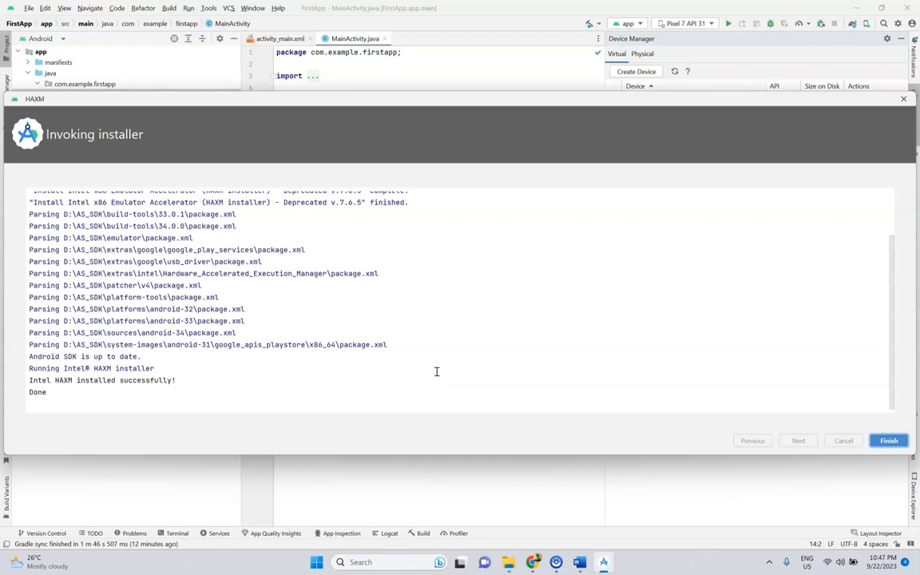
left_click(887, 441)
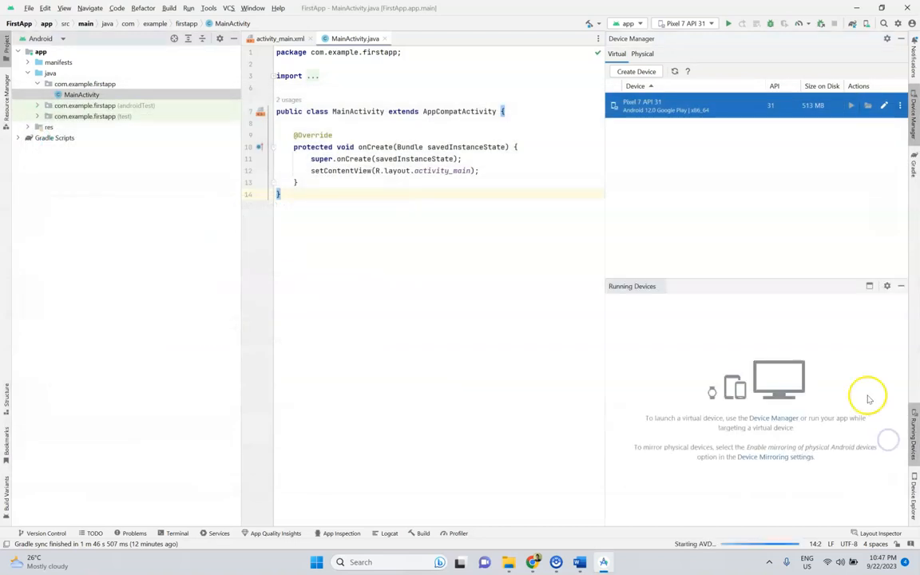
- Launch the Pixel 7 API 31 virtual device and float its Running Devices view in a separate, enlarged window
left_click(852, 107)
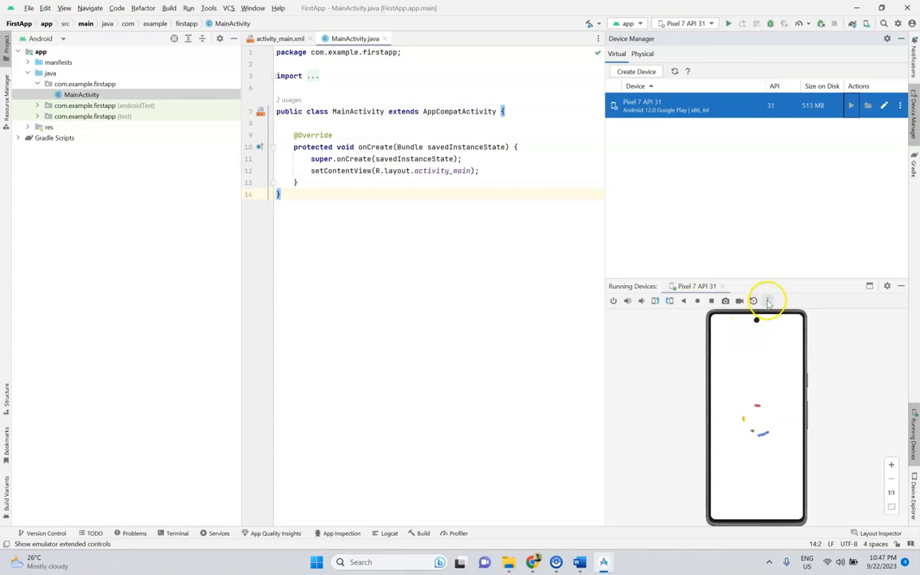
left_click(888, 289)
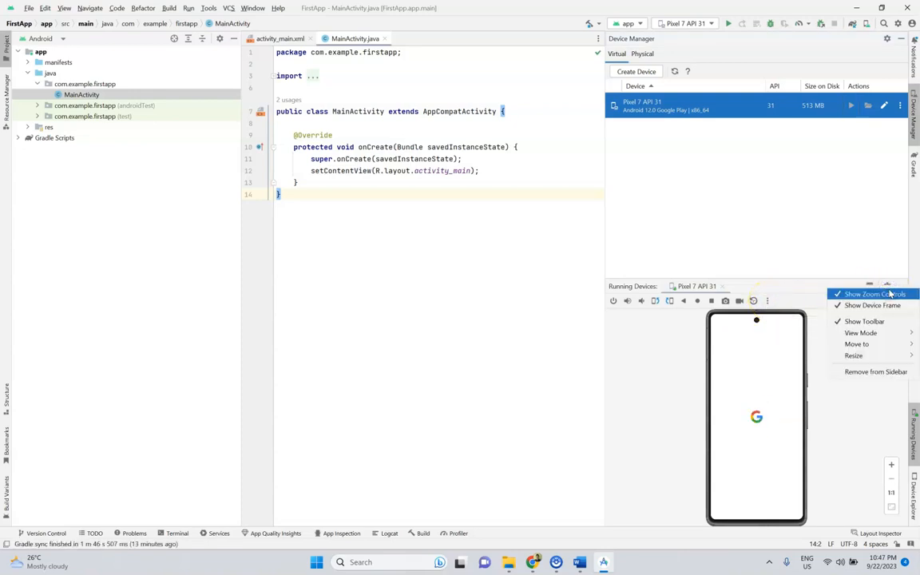
left_click(814, 296)
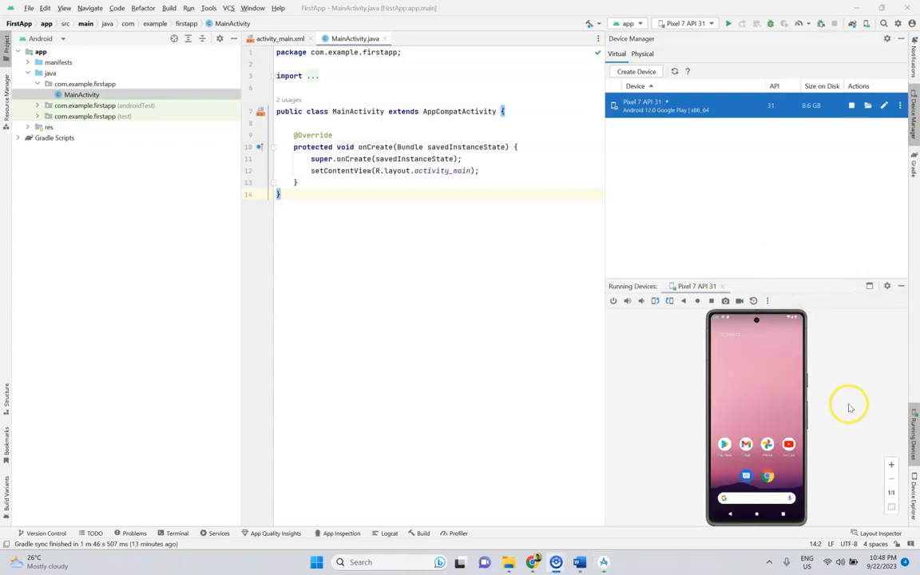
left_click(869, 289)
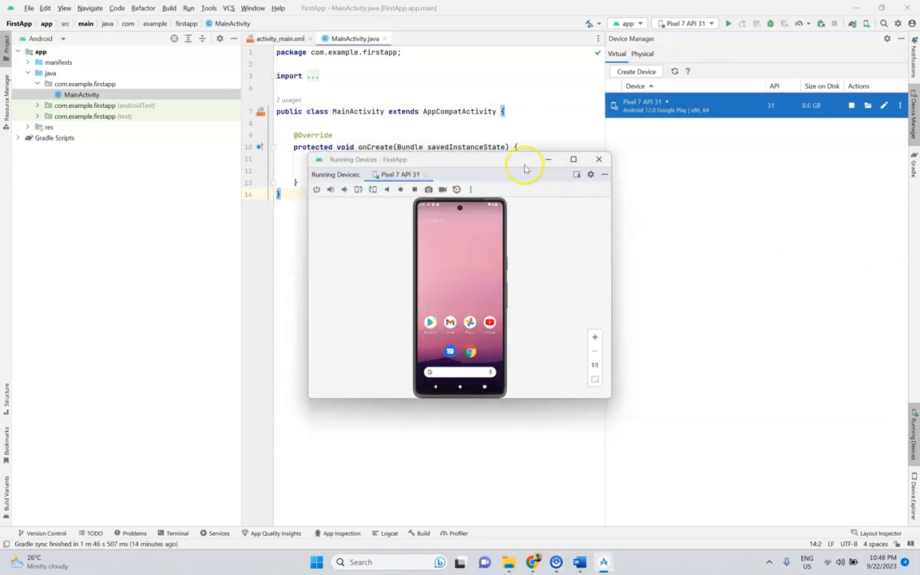
left_click_drag(525, 164, 681, 83)
left_click_drag(470, 316, 495, 438)
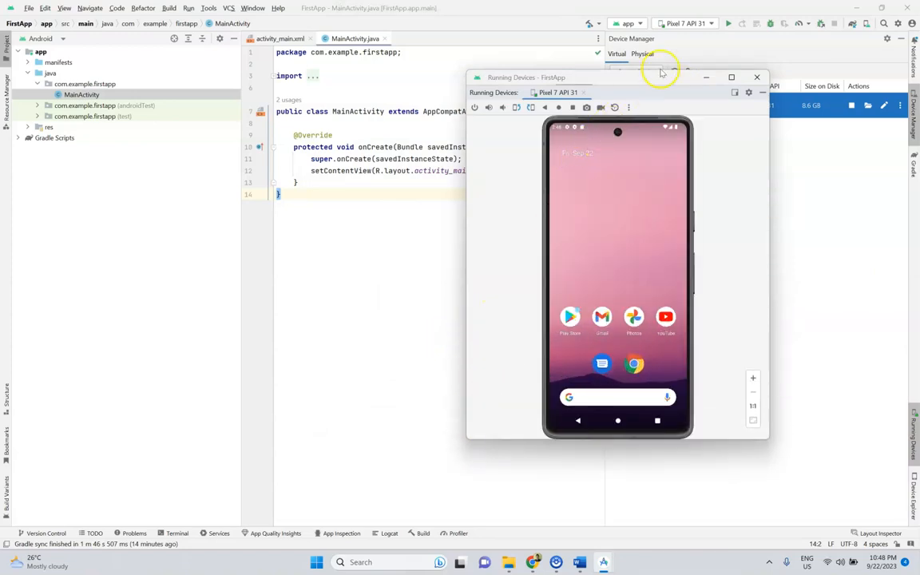
left_click_drag(661, 80, 743, 113)
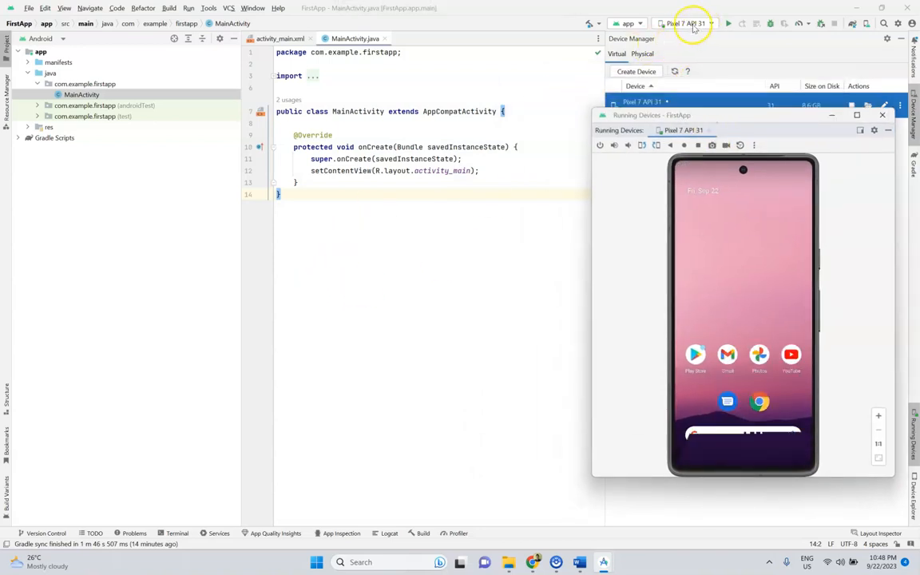
- Run the app on the Pixel 7 API 31 device and bring the emulator window to the front, over the code editor
left_click(667, 26)
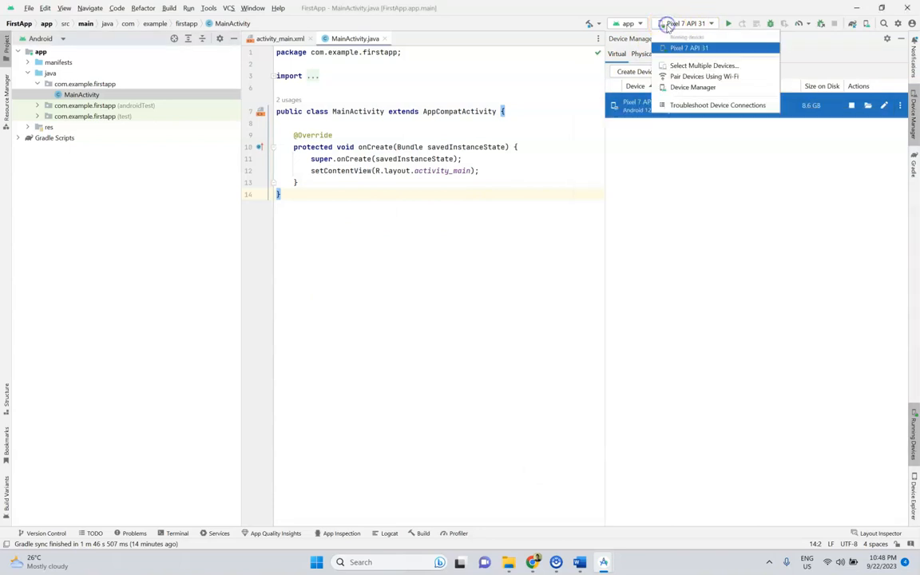
left_click(691, 44)
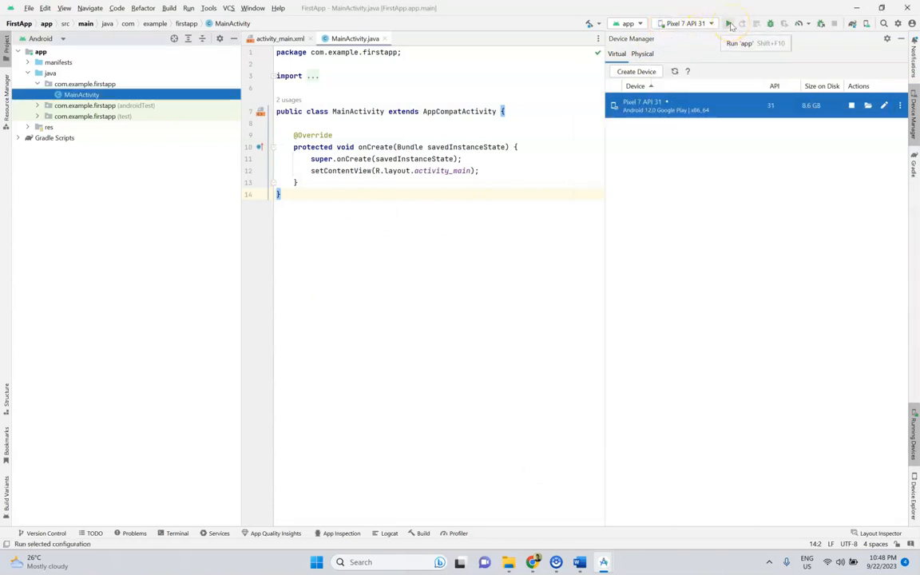
left_click(729, 24)
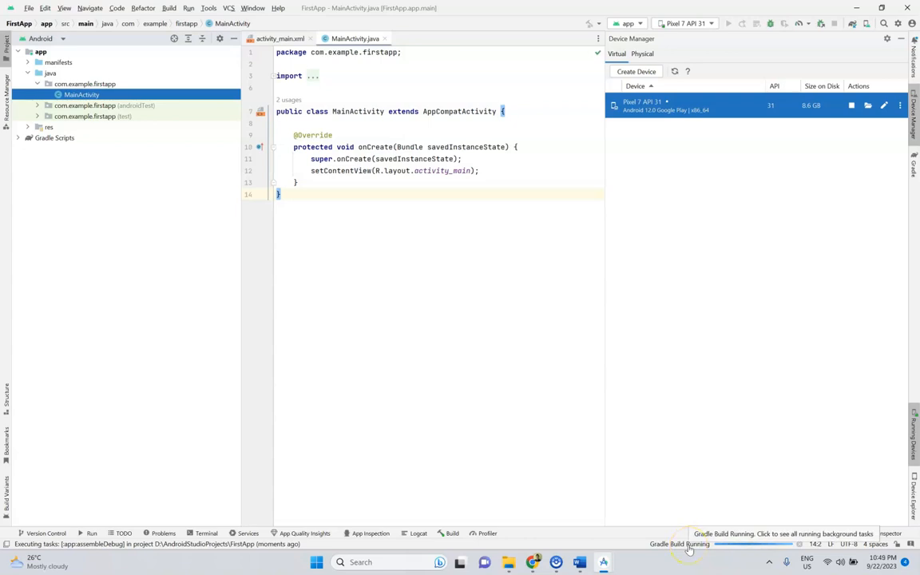
mouse_move(609, 565)
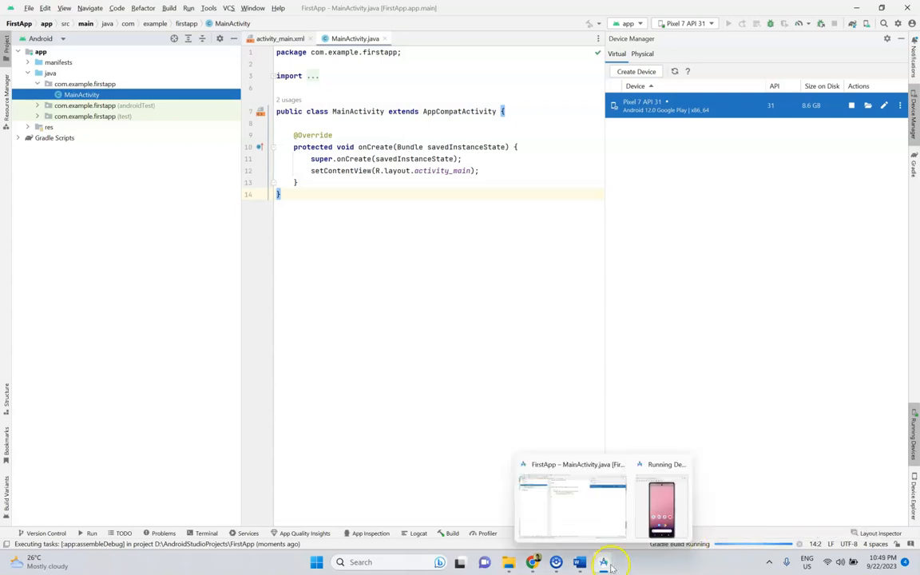
left_click(661, 502)
left_click_drag(744, 119, 502, 141)
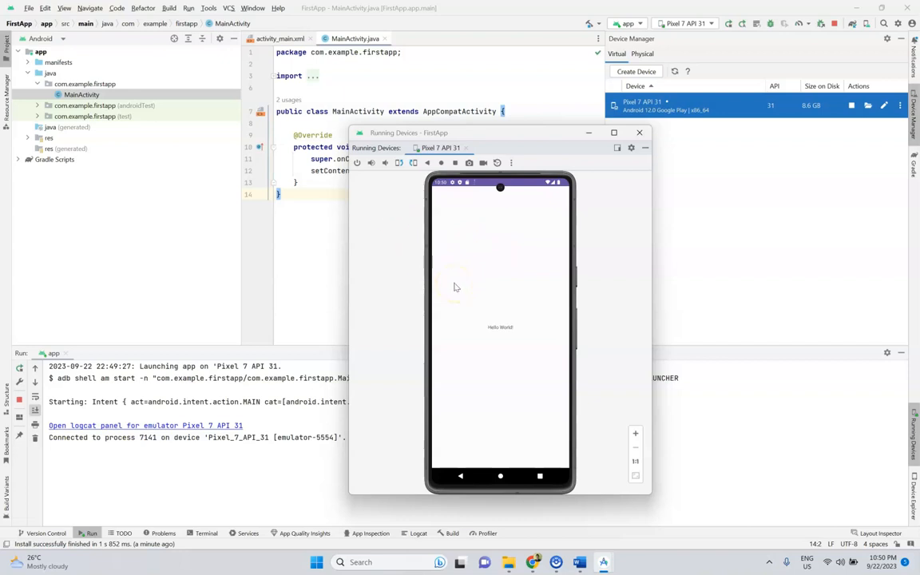
- Exit the running app on the emulator, dismiss it from the recent apps overview, and reposition the emulator window higher
left_click(462, 476)
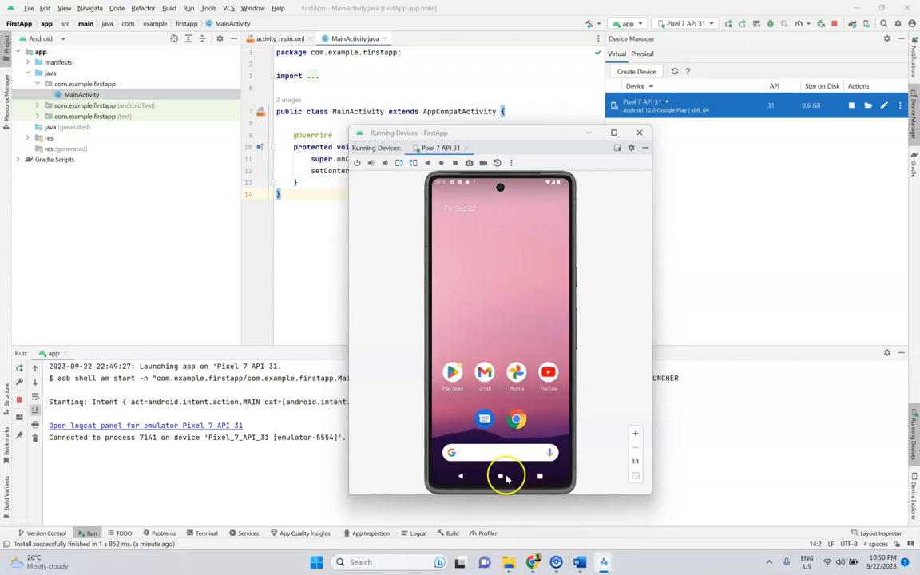
left_click(541, 477)
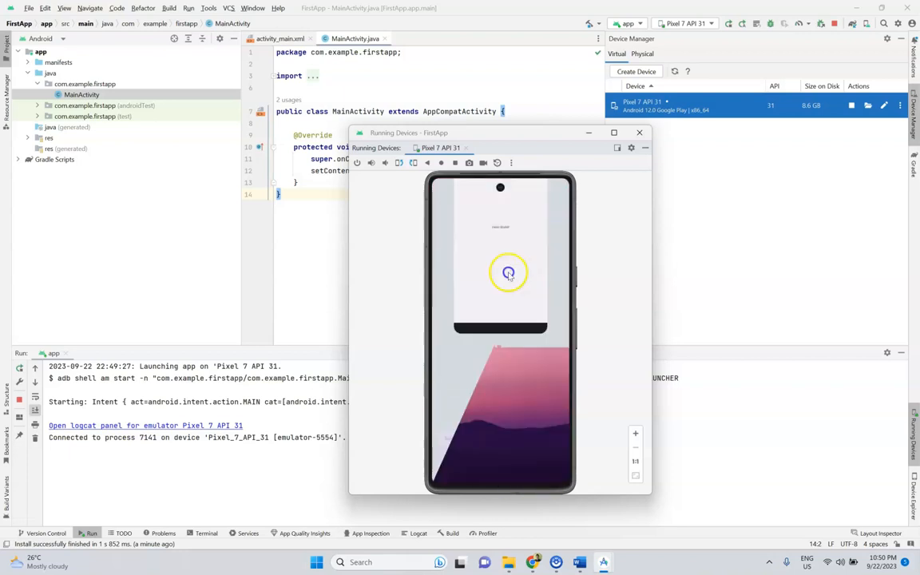
left_click_drag(516, 254, 526, 173)
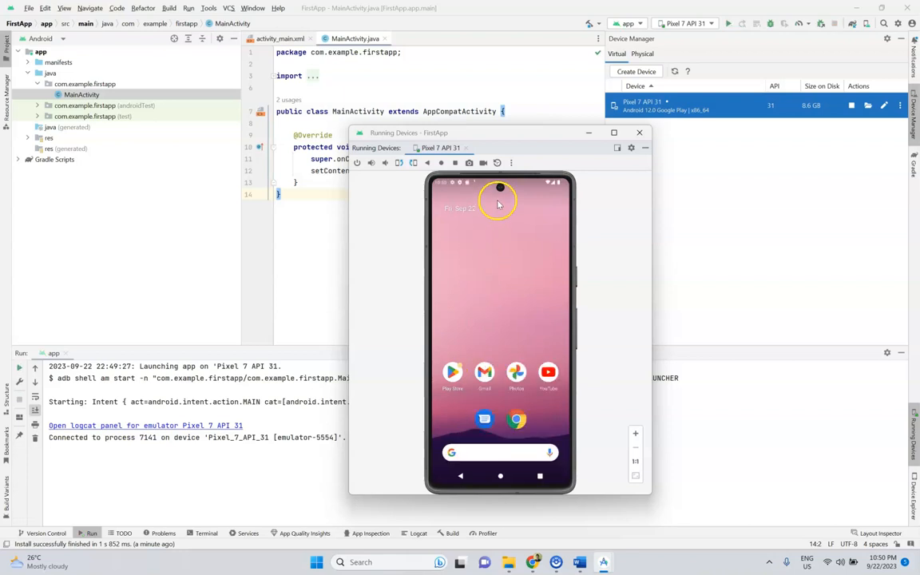
left_click_drag(530, 132, 554, 70)
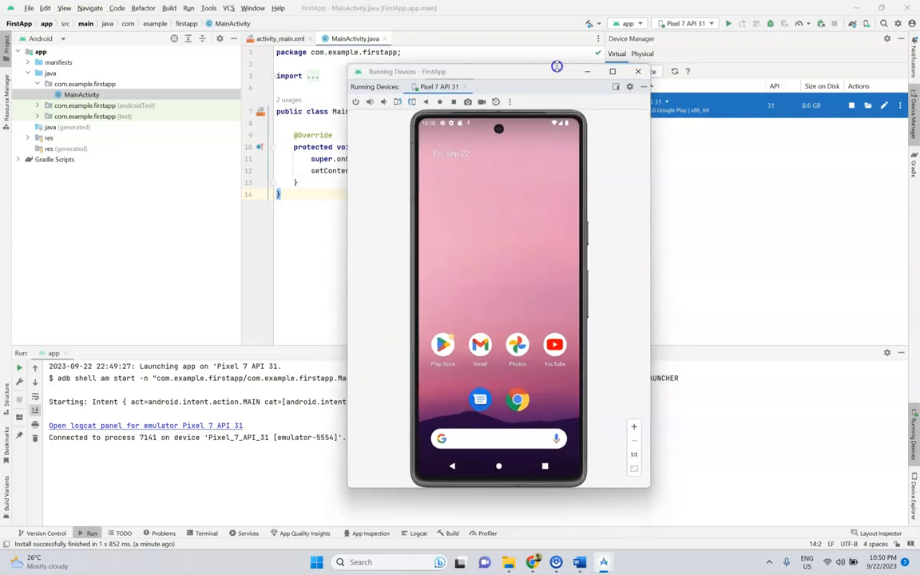